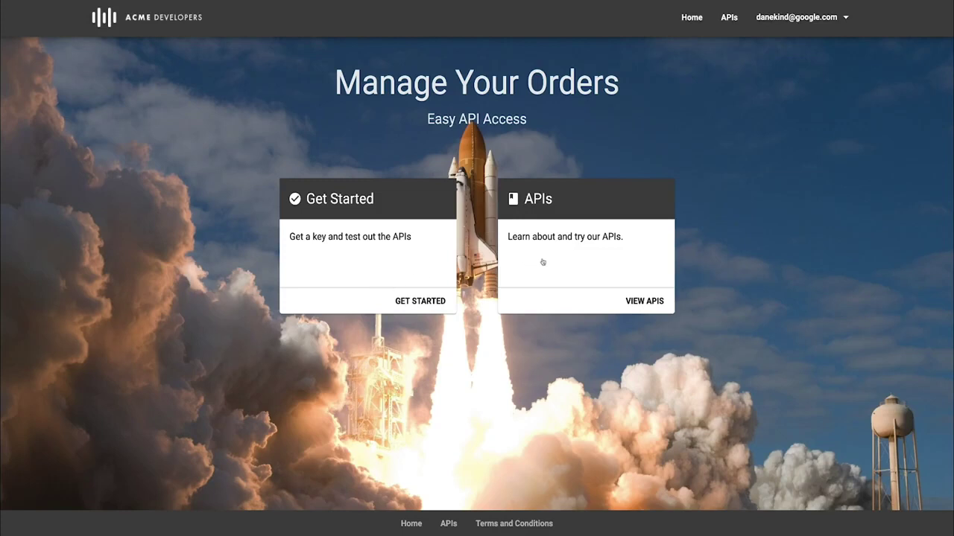
Look through the Get Started guide and the Order status API reference, examining the GET /v1/orderstatus/{ordernumber} parameters and response types
{"action": "left_click", "coordinate": [375, 280]}
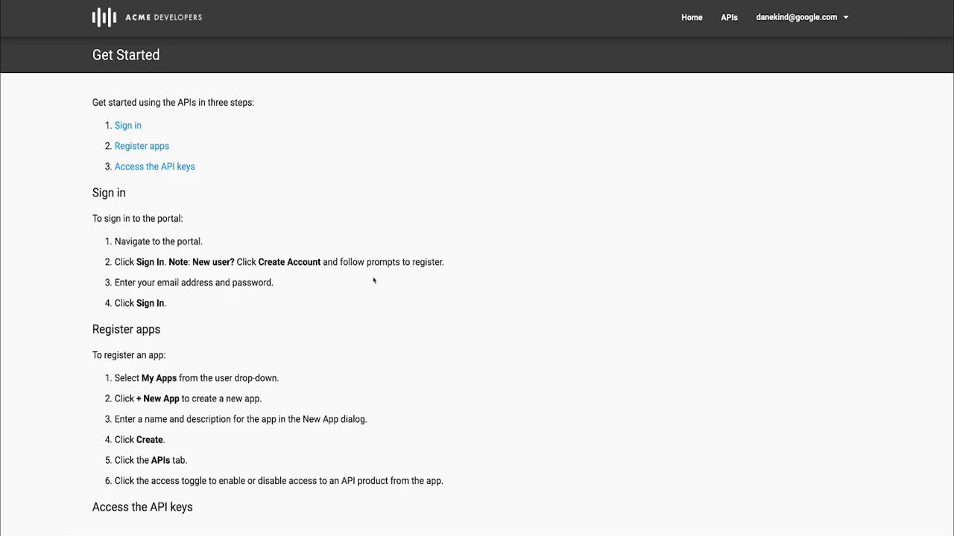
{"action": "left_click", "coordinate": [728, 18]}
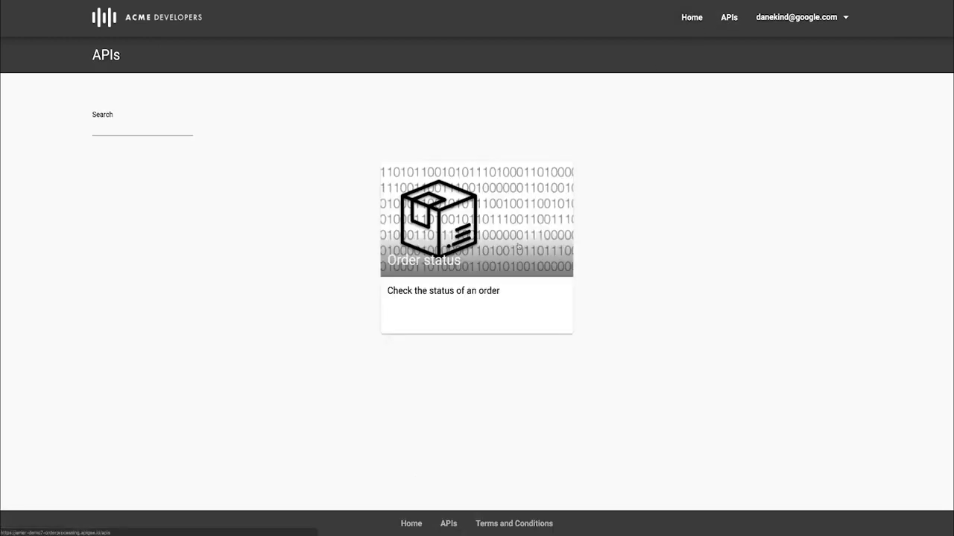
{"action": "left_click", "coordinate": [519, 246]}
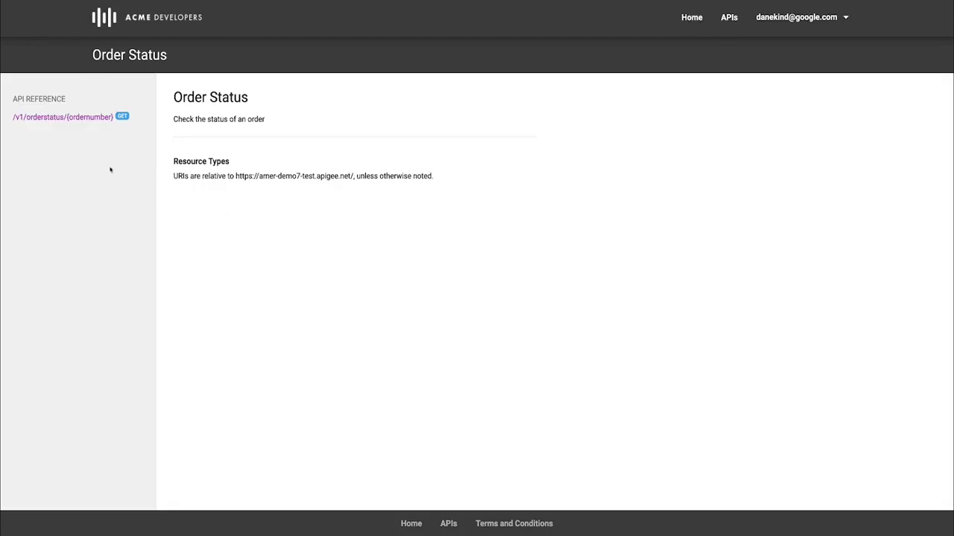
{"action": "left_click", "coordinate": [90, 120]}
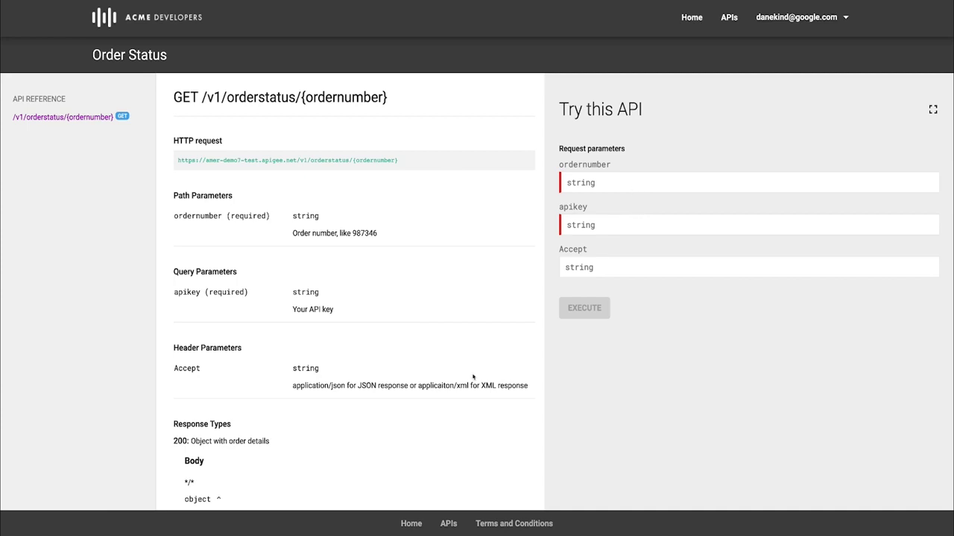
{"action": "scroll", "coordinate": [460, 405], "scroll_direction": "down", "scroll_amount": 5}
{"action": "scroll", "coordinate": [460, 405], "scroll_direction": "down", "scroll_amount": 1}
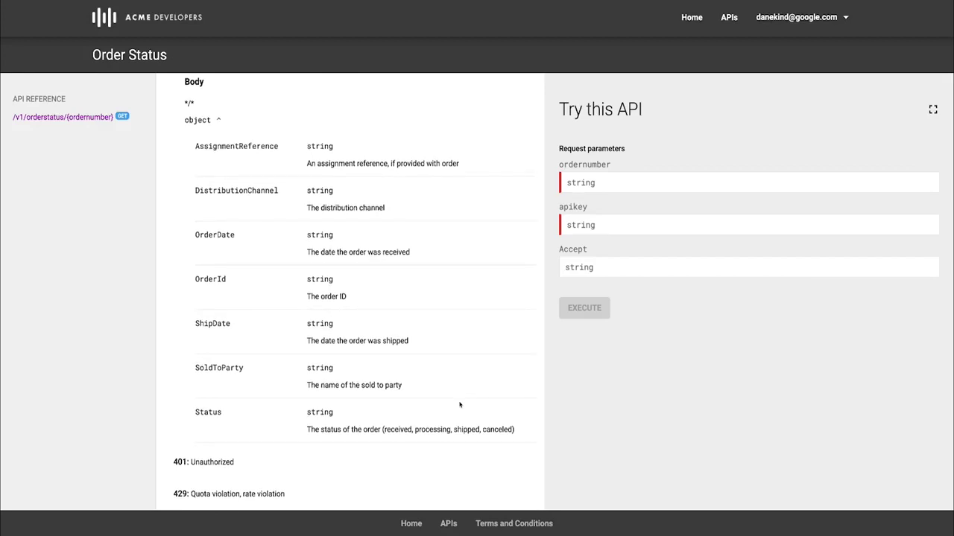
{"action": "scroll", "coordinate": [459, 405], "scroll_direction": "down", "scroll_amount": 1}
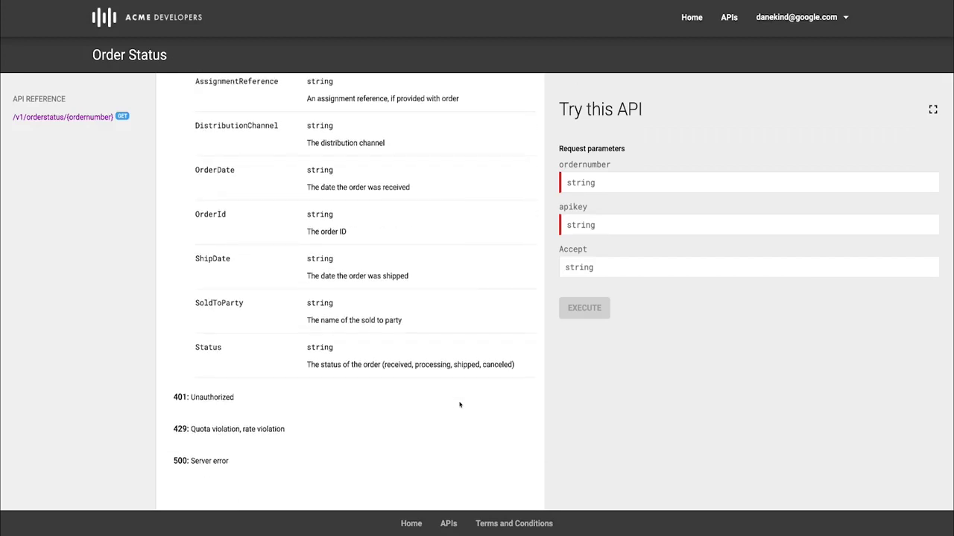
{"action": "scroll", "coordinate": [460, 405], "scroll_direction": "up", "scroll_amount": 7}
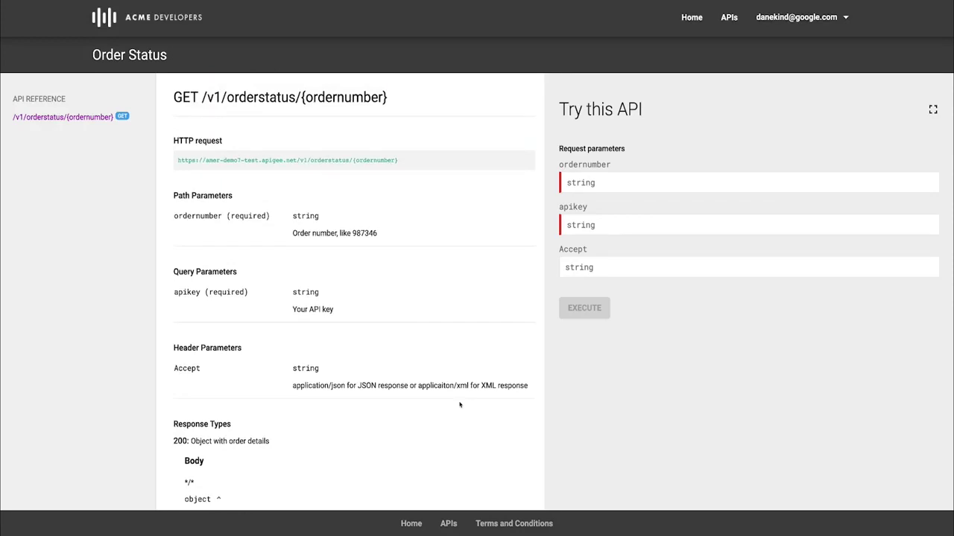
Create a new app named "Order tracking test app" with access to the Order status API enabled
{"action": "left_click", "coordinate": [796, 23]}
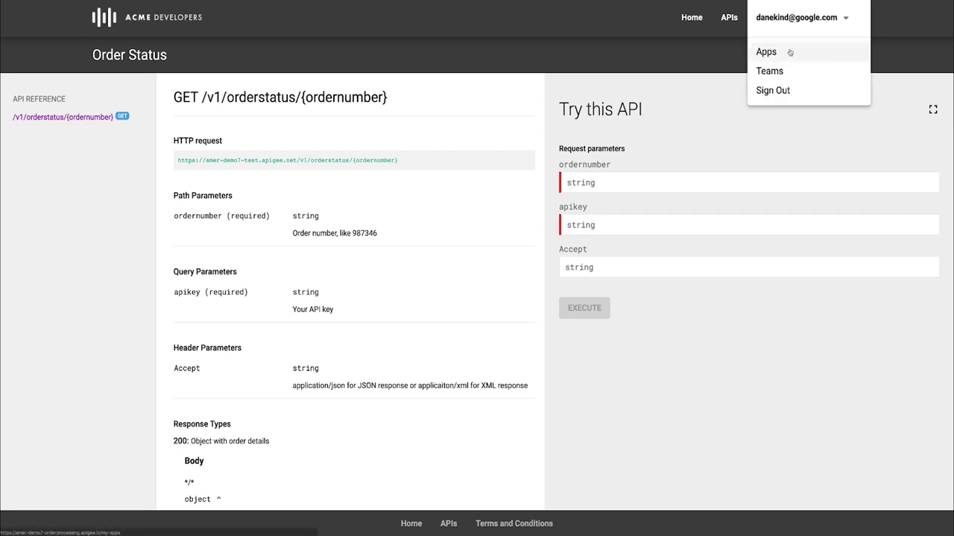
{"action": "left_click", "coordinate": [789, 53]}
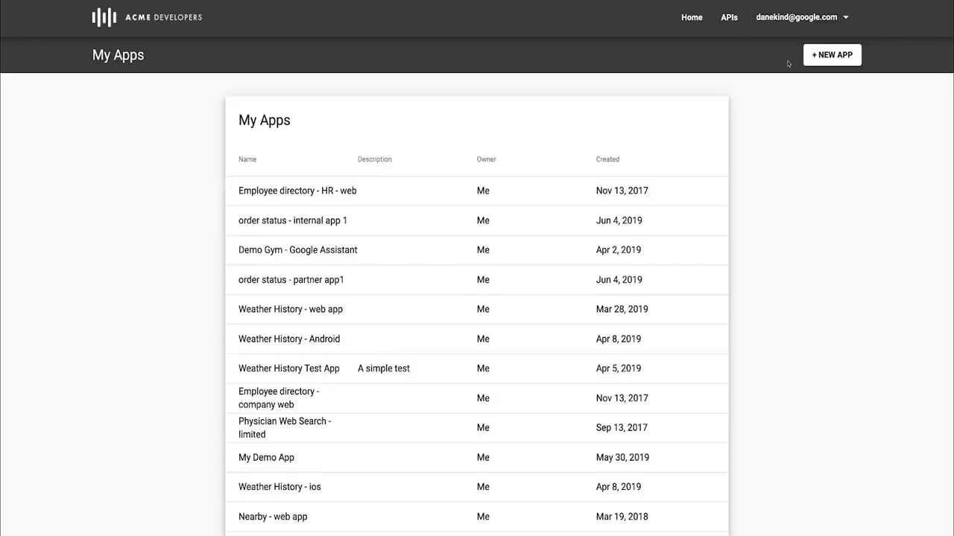
{"action": "left_click", "coordinate": [818, 58]}
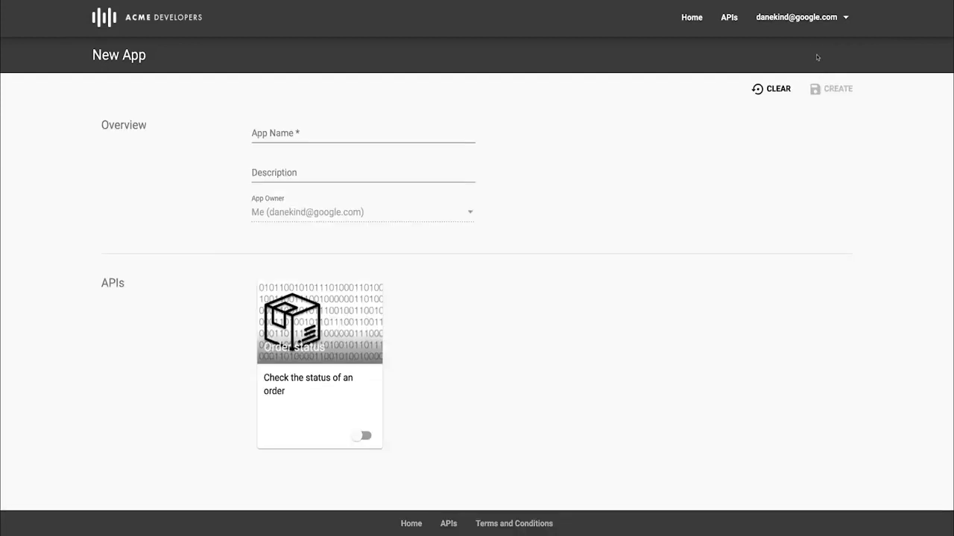
{"action": "left_click", "coordinate": [417, 136]}
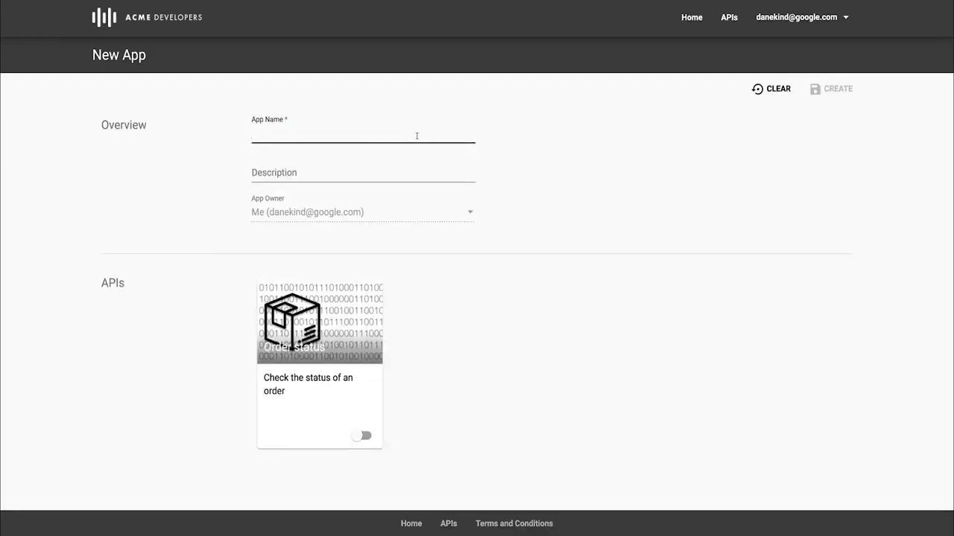
{"action": "type", "text": "Order tracking test app"}
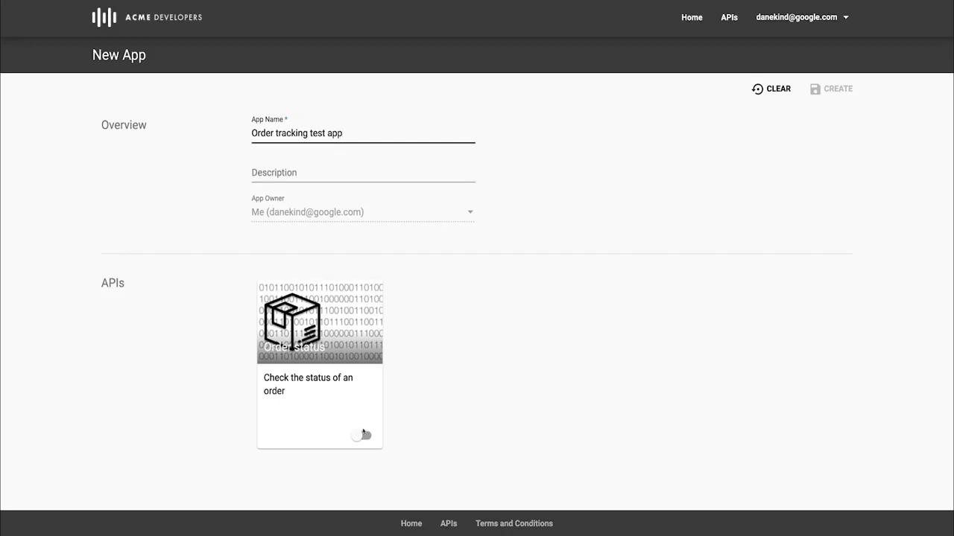
{"action": "left_click", "coordinate": [364, 435]}
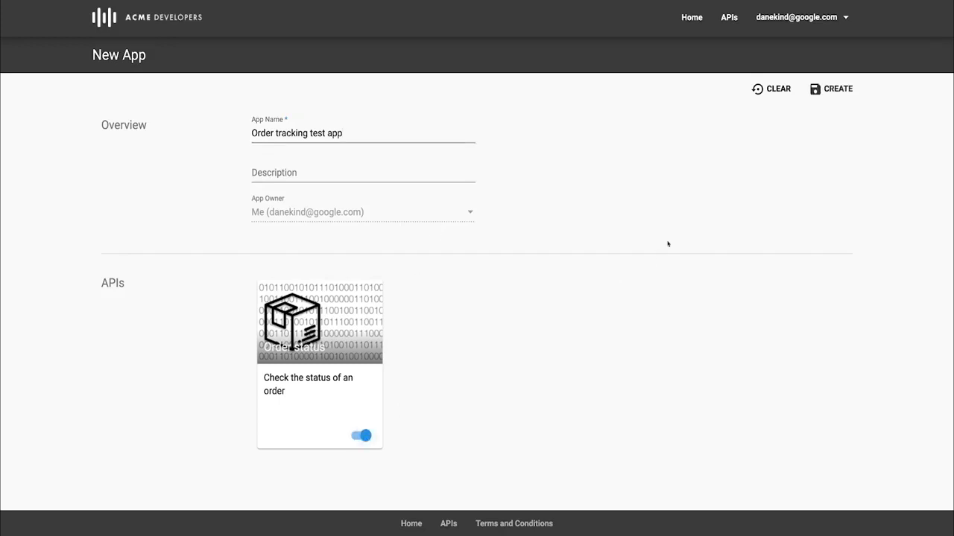
{"action": "left_click", "coordinate": [844, 88]}
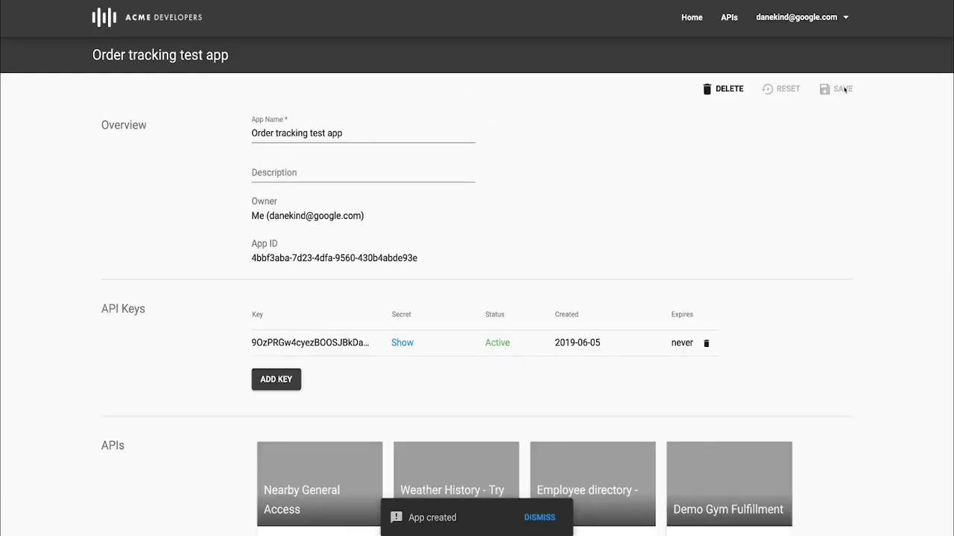
Copy the app's API key and paste it as the apikey parameter of the Order Status GET /v1/orderstatus/{ordernumber} request
{"action": "mouse_move", "coordinate": [335, 347]}
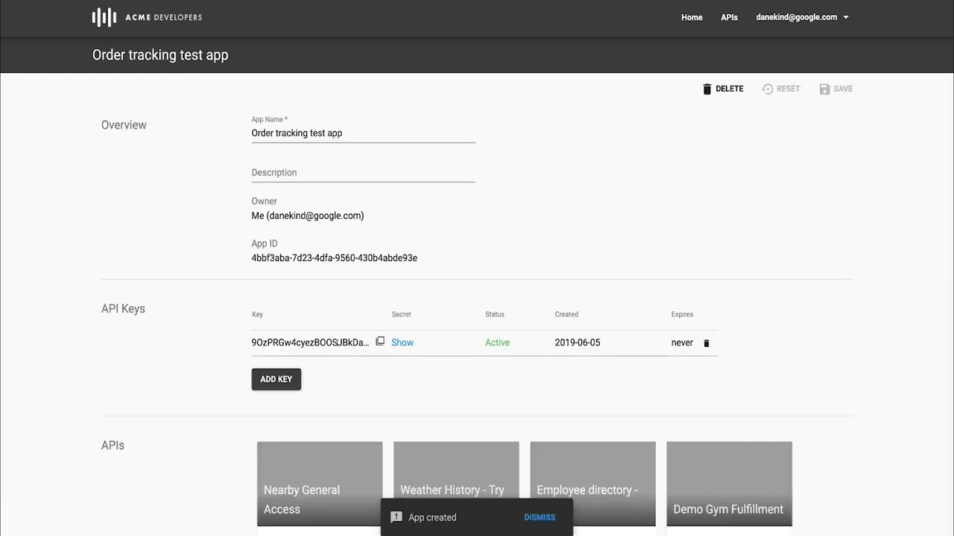
{"action": "left_click", "coordinate": [380, 341]}
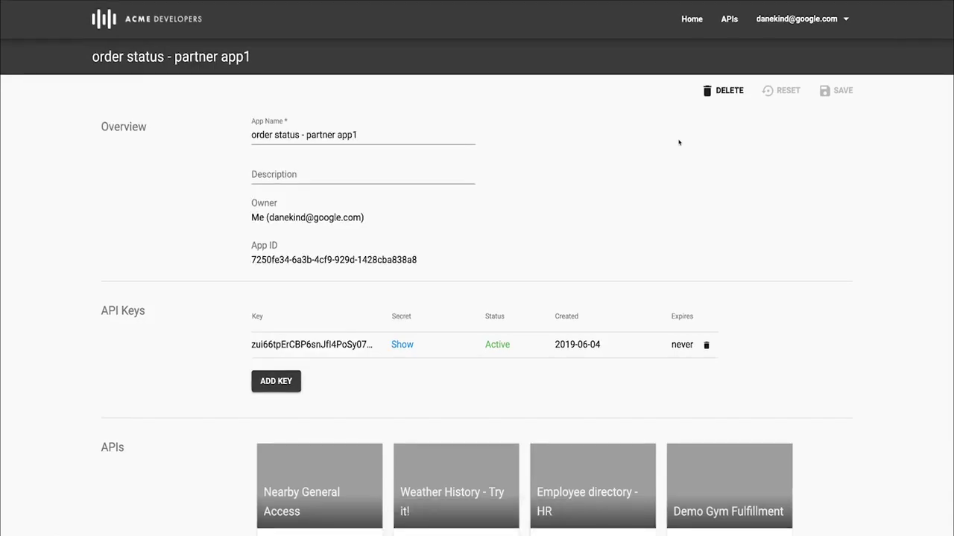
{"action": "left_click", "coordinate": [729, 19]}
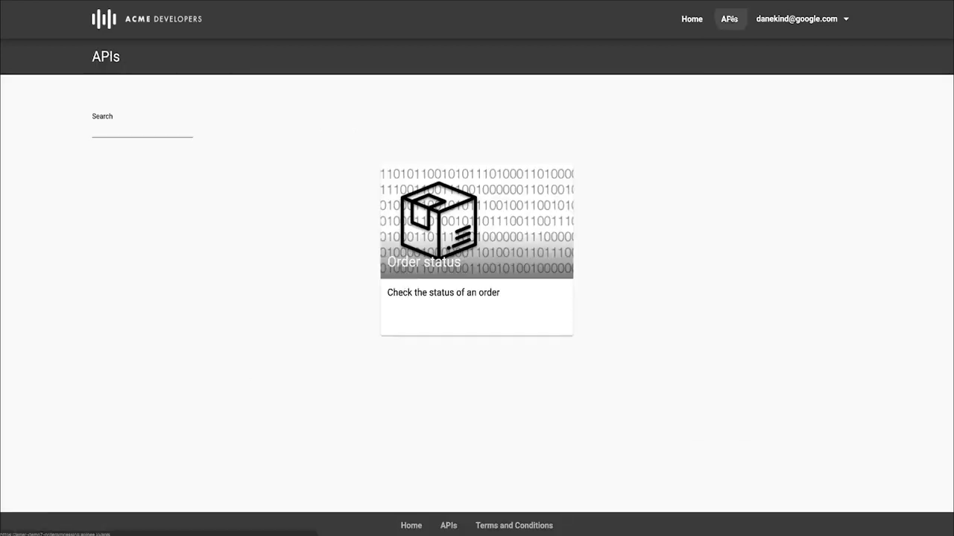
{"action": "left_click", "coordinate": [509, 267]}
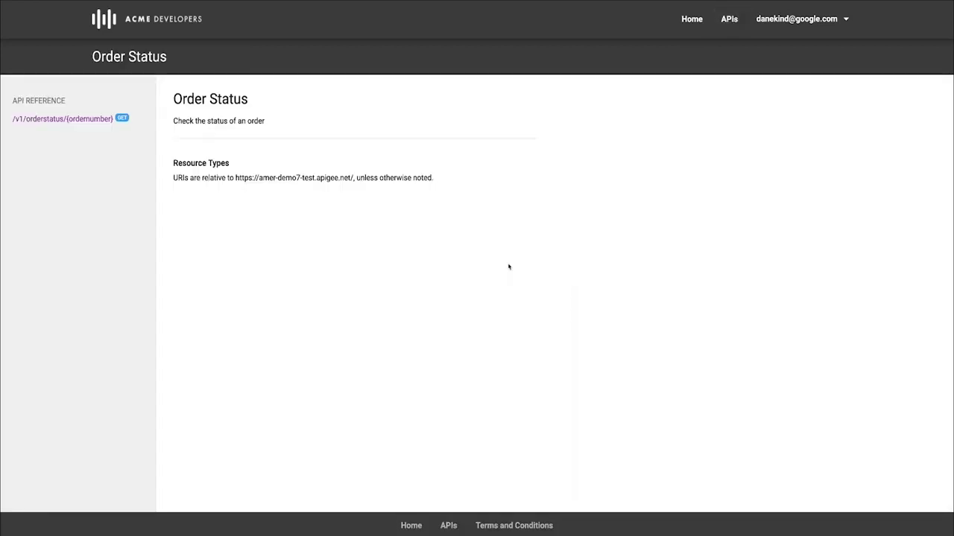
{"action": "left_click", "coordinate": [103, 121]}
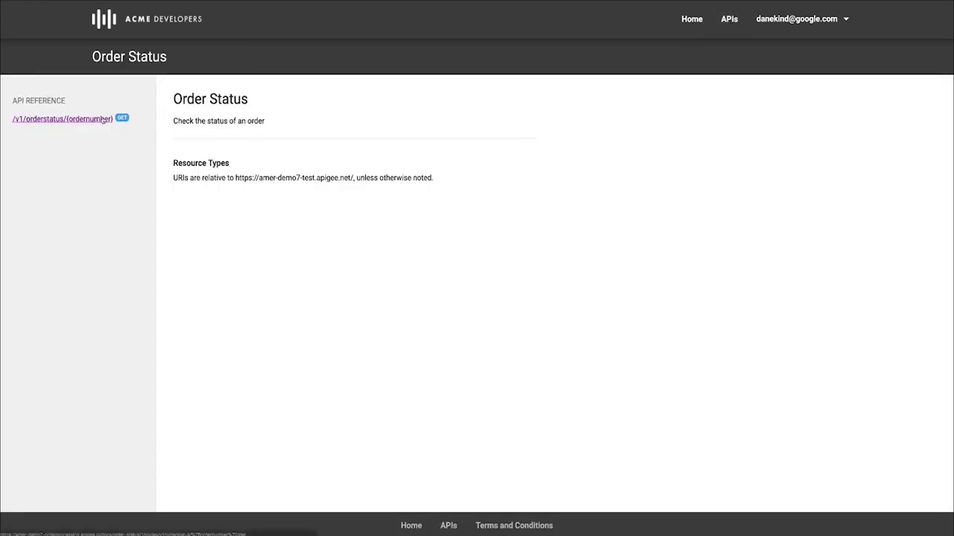
{"action": "left_click", "coordinate": [593, 228]}
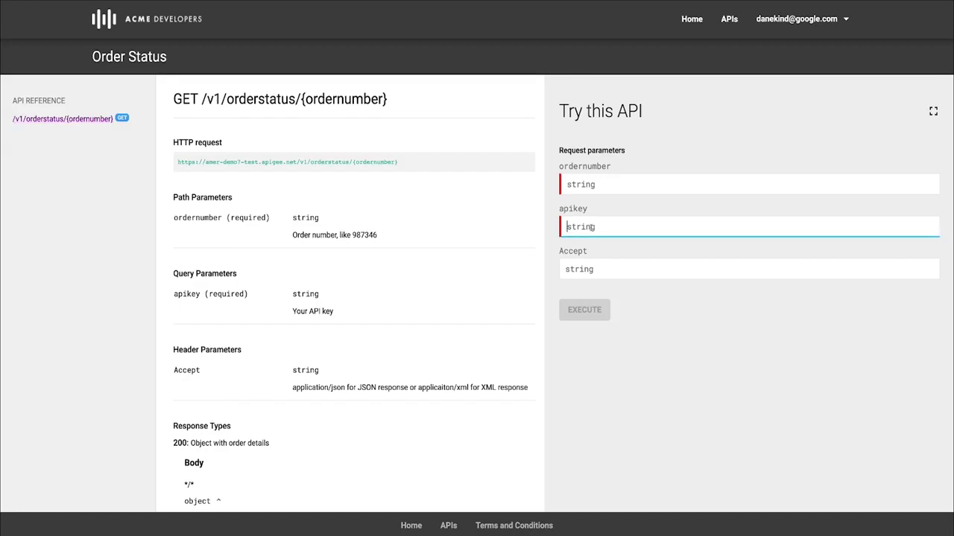
{"action": "key", "text": "ctrl+v"}
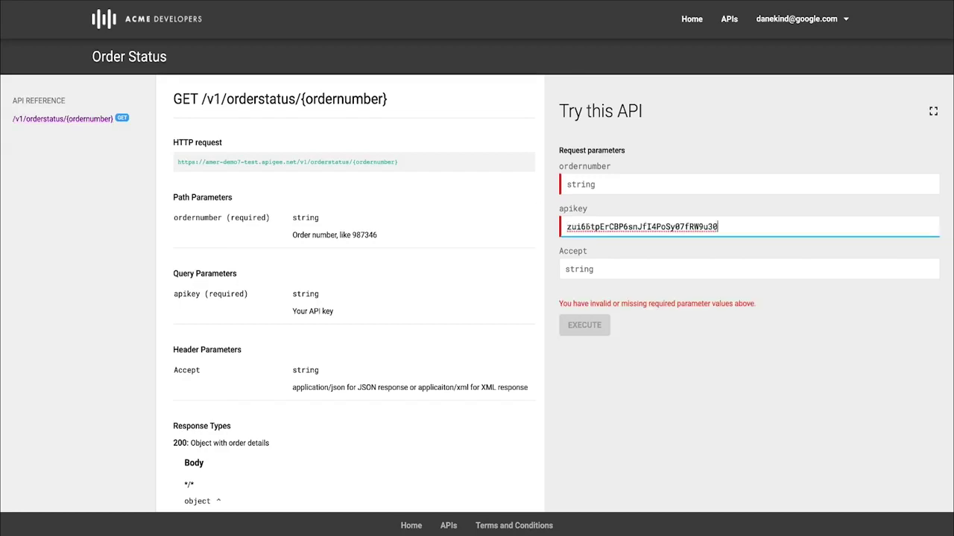
Copy the sample order number from the path parameter documentation into ordernumber and execute the API request
{"action": "double_click", "coordinate": [365, 234]}
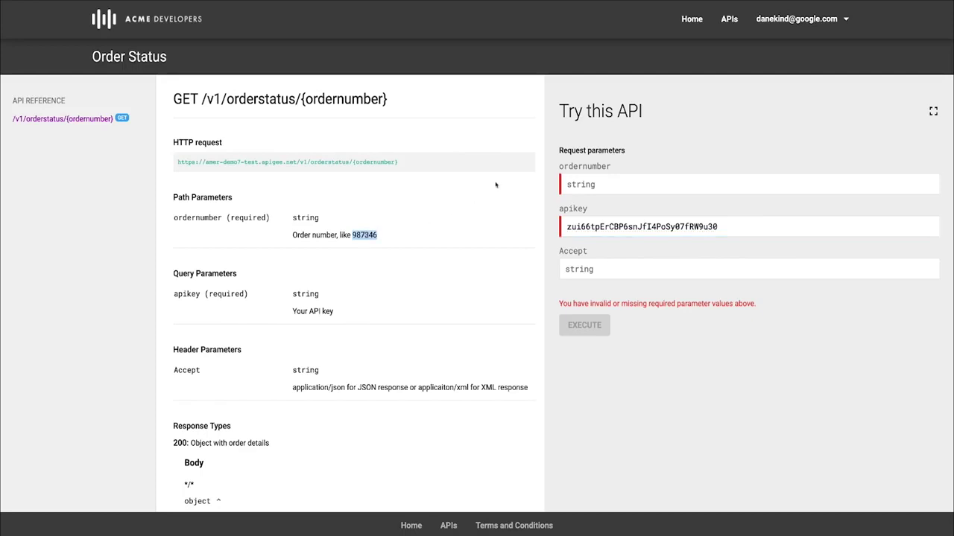
{"action": "left_click", "coordinate": [581, 184]}
{"action": "key", "text": "ctrl+v"}
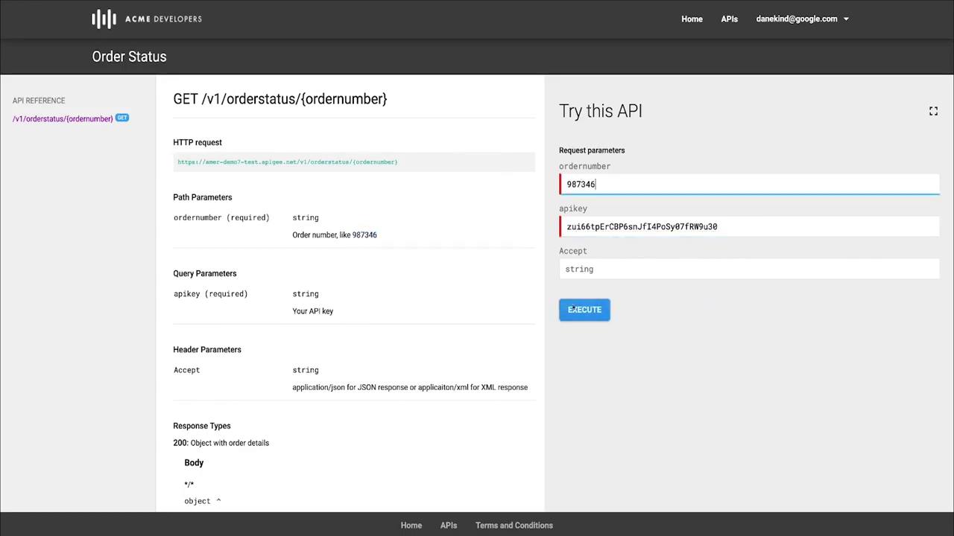
{"action": "left_click", "coordinate": [577, 316]}
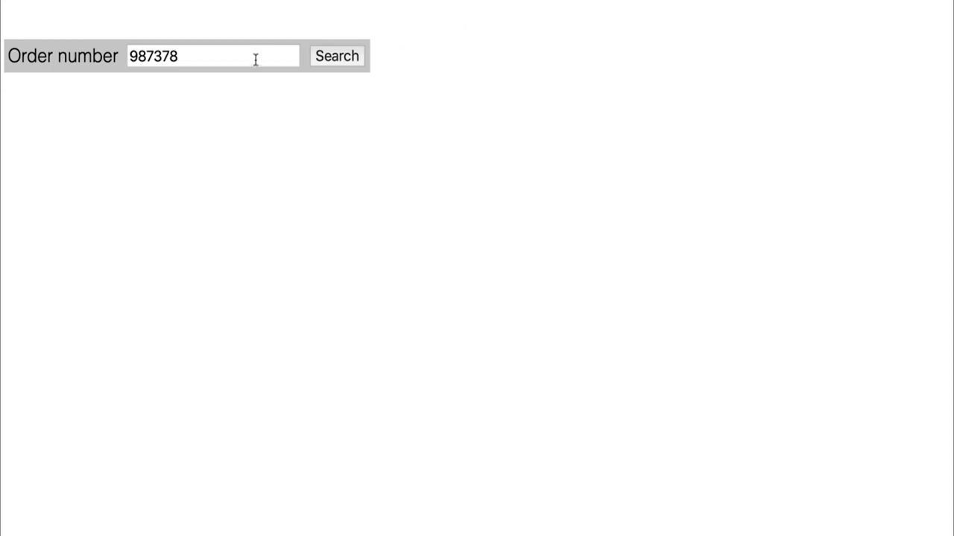
Look up the already entered order number in the sample order search page
{"action": "left_click", "coordinate": [349, 57]}
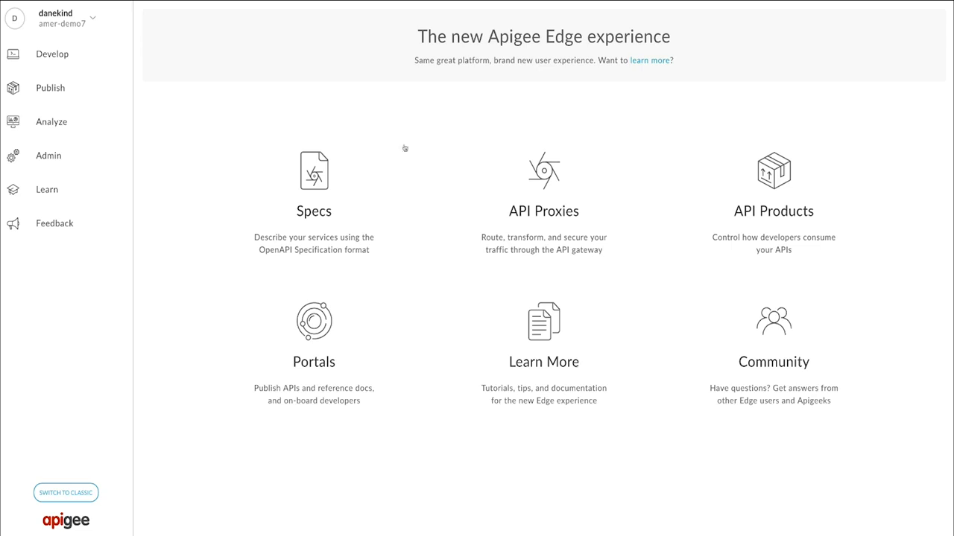
Switch to Apigee Edge and examine the API Proxy Performance analytics for traffic and response time, overall and by proxy
{"action": "left_click", "coordinate": [77, 122]}
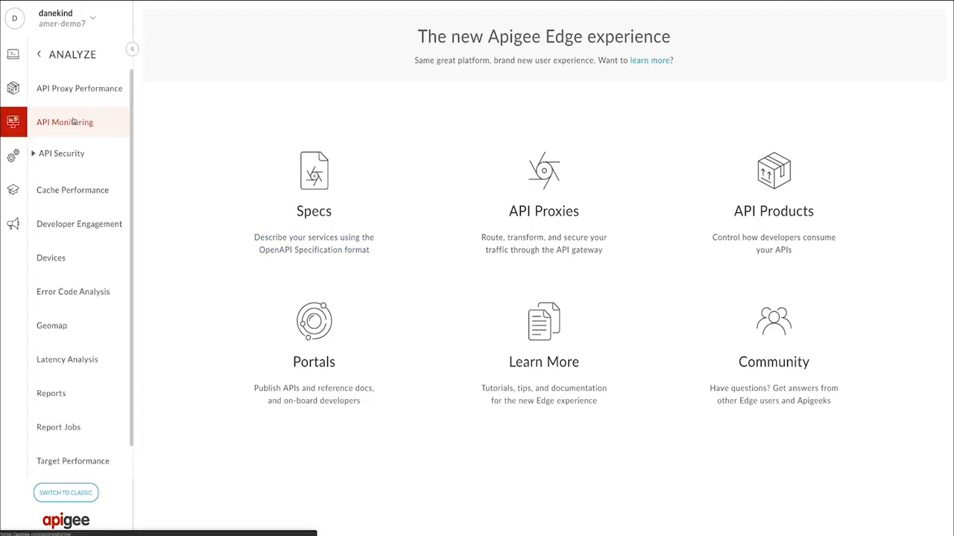
{"action": "left_click", "coordinate": [74, 122]}
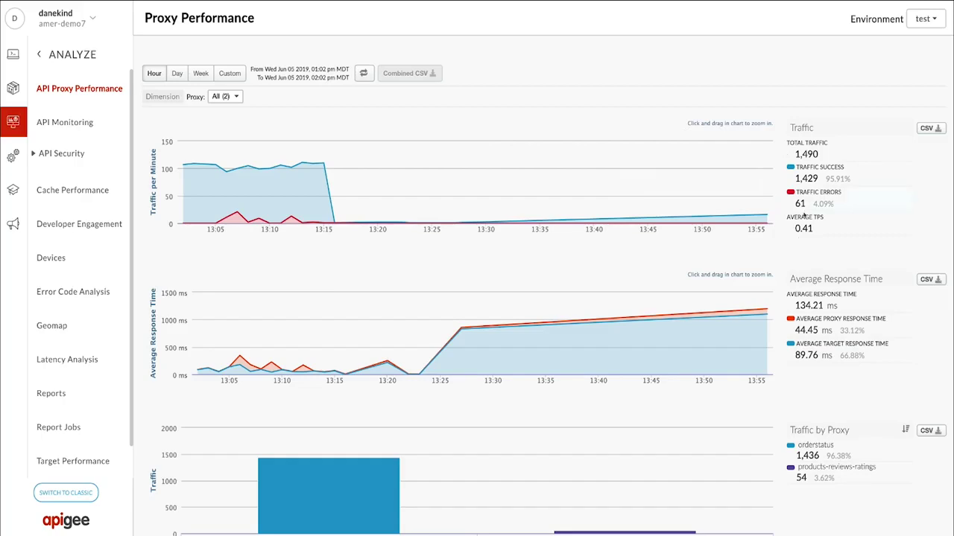
{"action": "scroll", "coordinate": [728, 253], "scroll_direction": "down", "scroll_amount": 3}
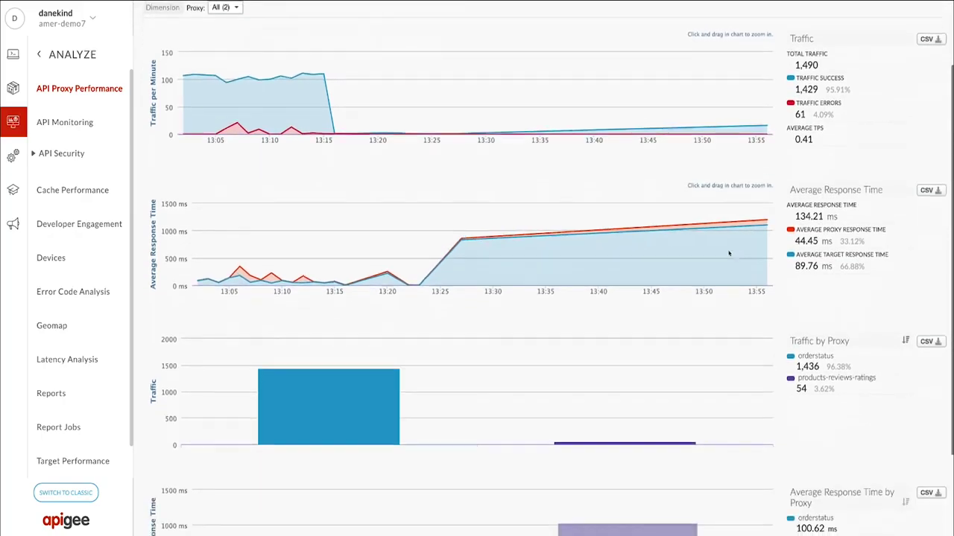
{"action": "scroll", "coordinate": [728, 253], "scroll_direction": "down", "scroll_amount": 2}
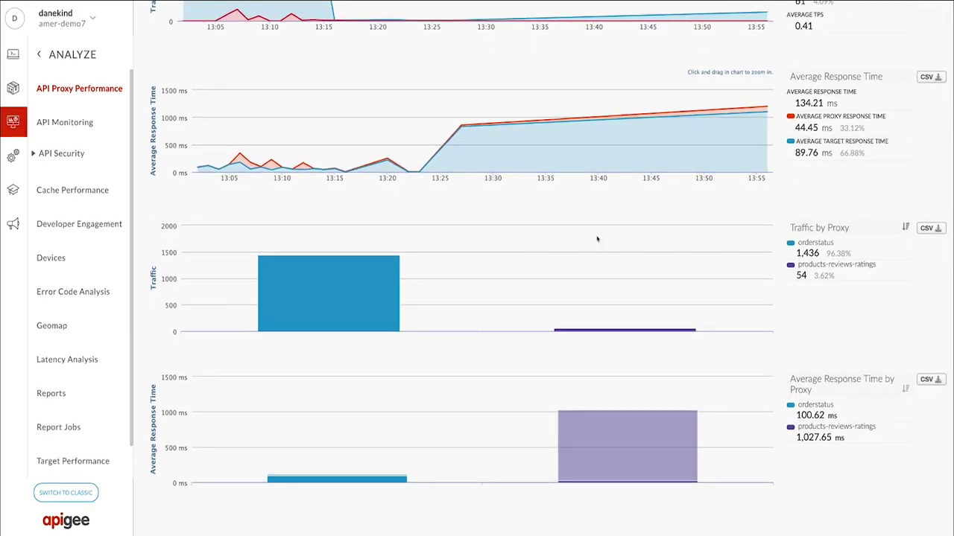
{"action": "scroll", "coordinate": [597, 238], "scroll_direction": "up", "scroll_amount": 5}
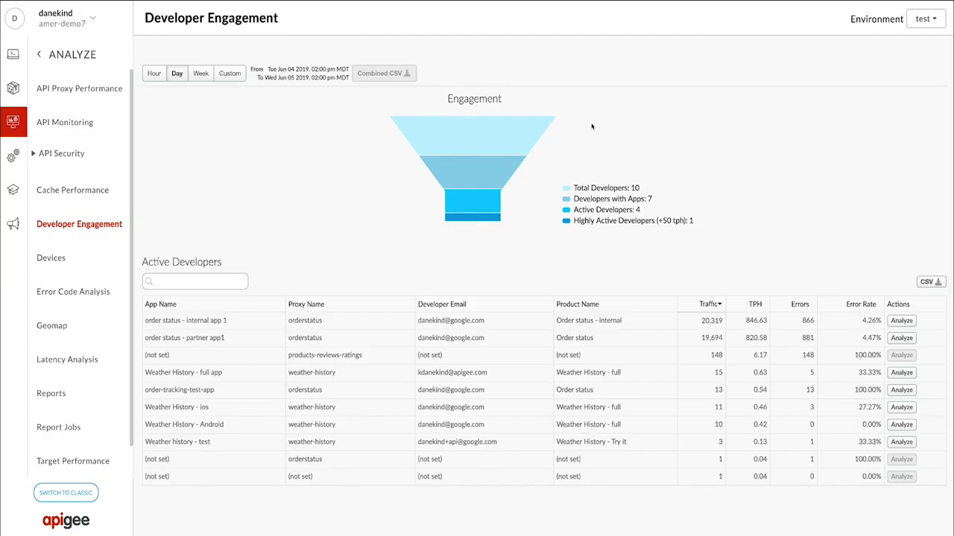
View the Devices analytics, and drill down into the United States on the Geomap to inspect traffic by state
{"action": "left_click", "coordinate": [51, 258]}
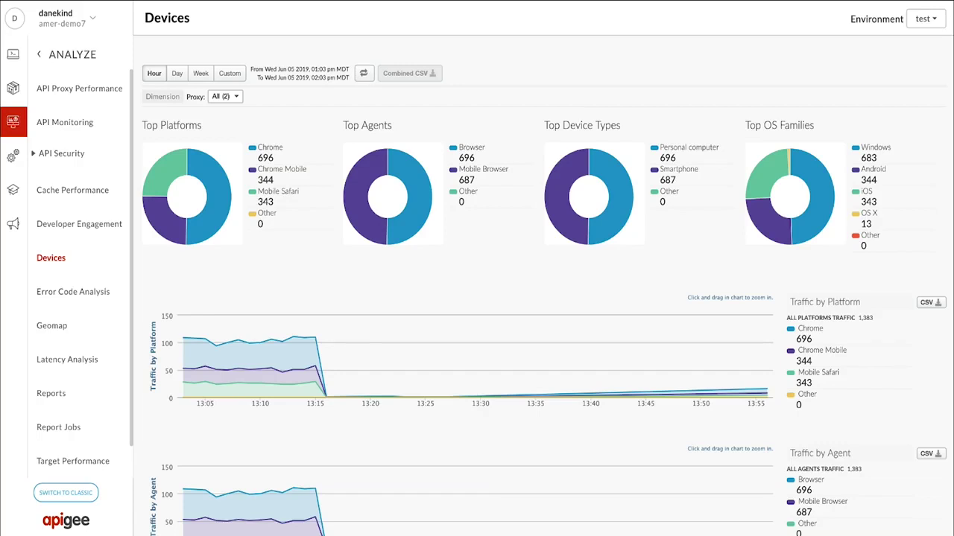
{"action": "left_click", "coordinate": [52, 326]}
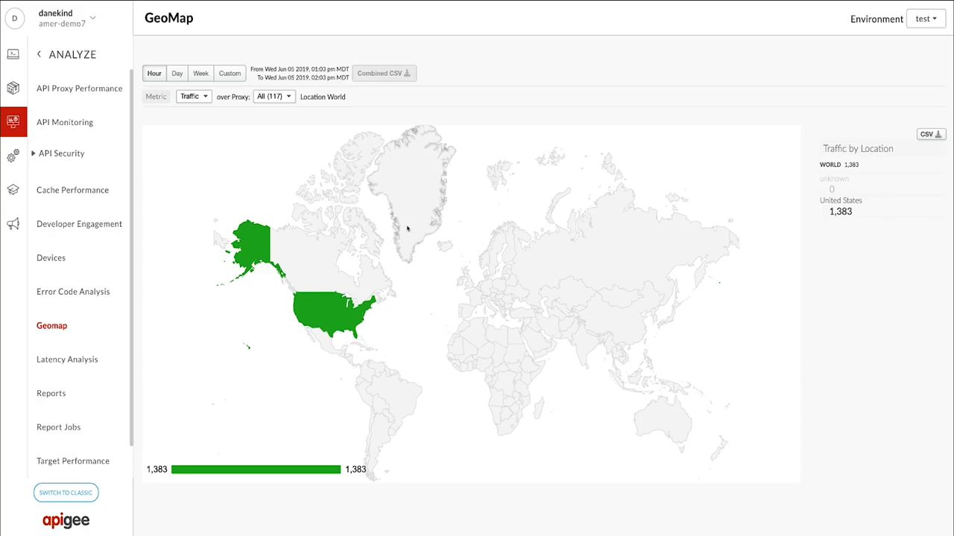
{"action": "left_click", "coordinate": [327, 320]}
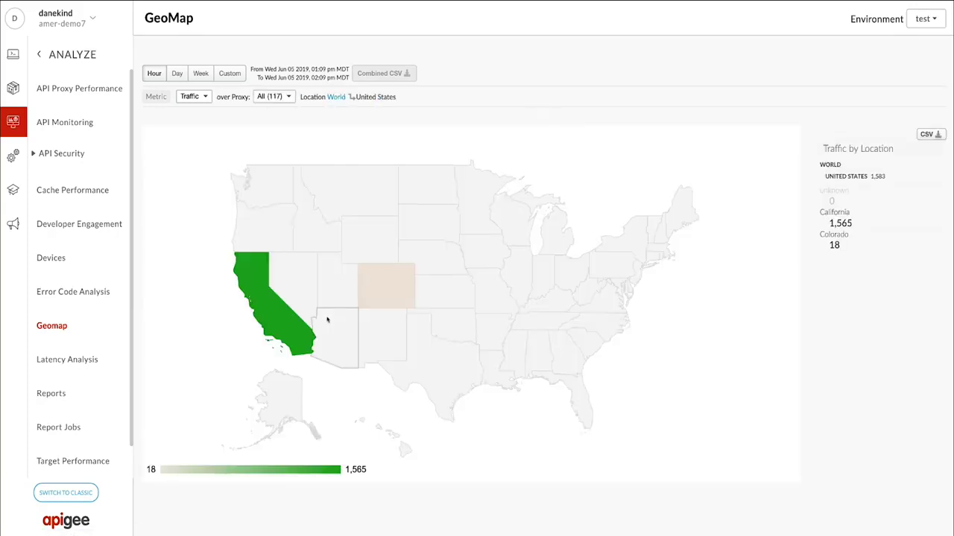
{"action": "mouse_move", "coordinate": [394, 300]}
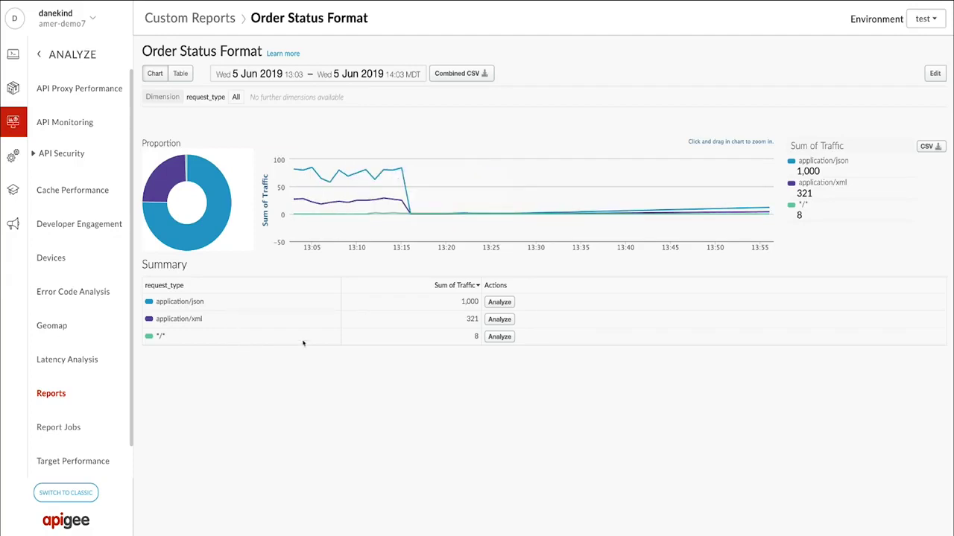
Analyze the application/json request type in the Order Status Format custom report
{"action": "left_click", "coordinate": [490, 302]}
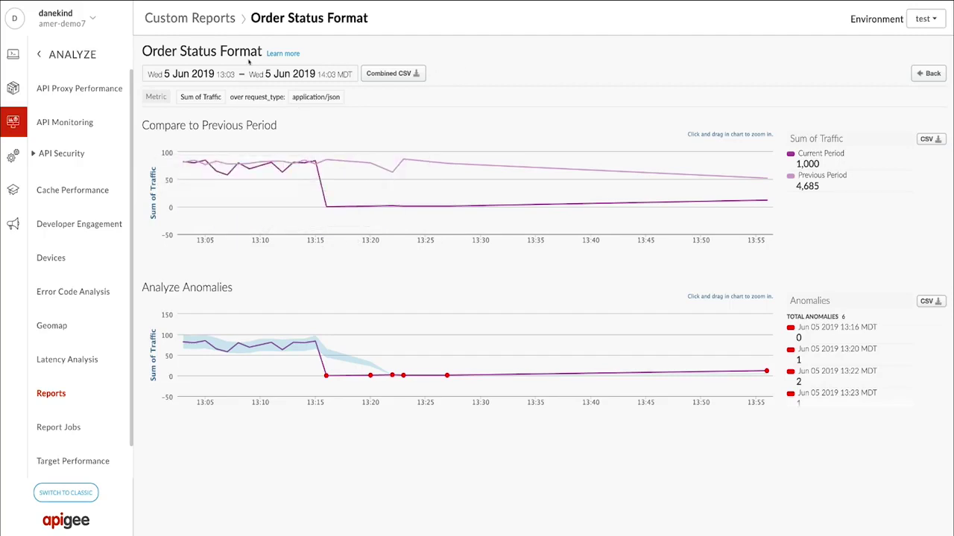
Return from the application/json analysis to the list of custom reports
{"action": "left_click", "coordinate": [224, 19]}
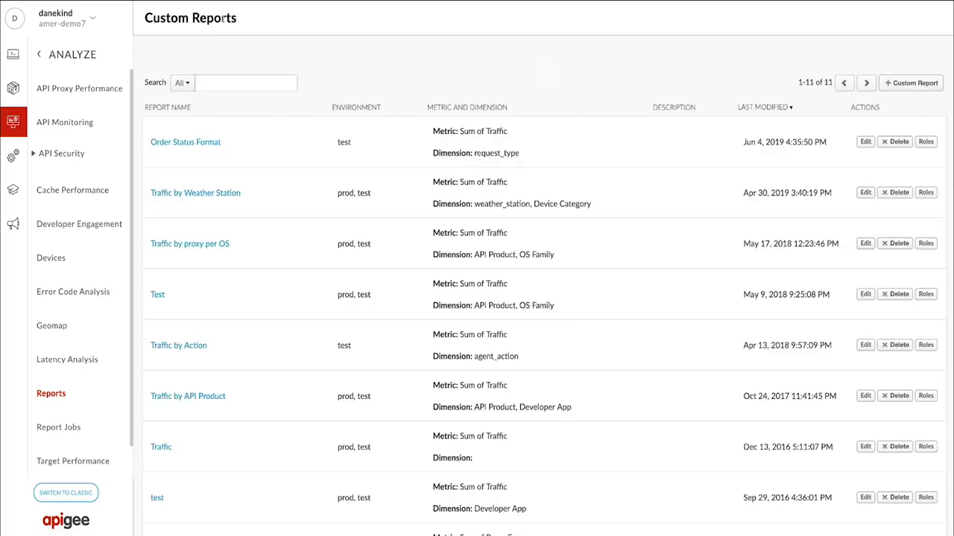
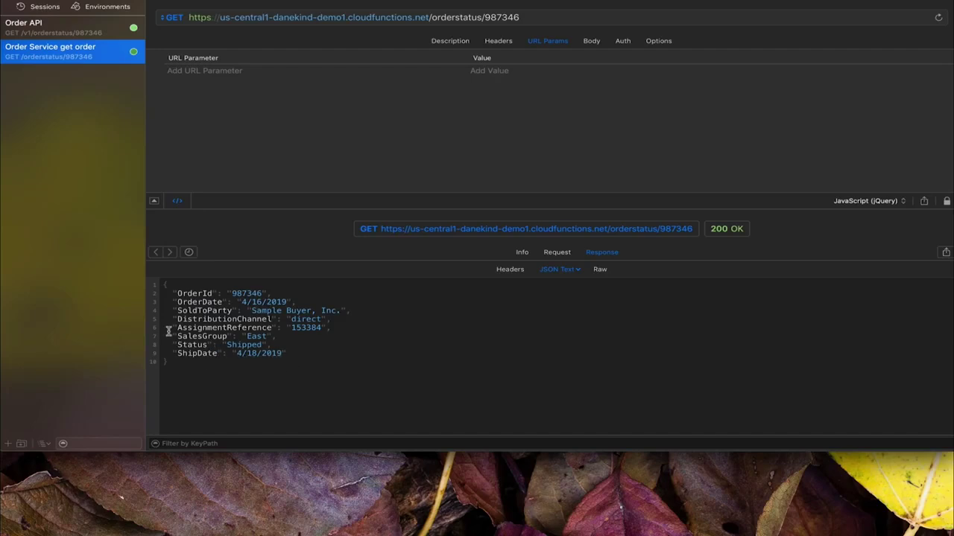
Switch to the API client and highlight the SalesGroup line in the Order Service get order response
{"action": "left_click_drag", "start_coordinate": [170, 336], "coordinate": [292, 336]}
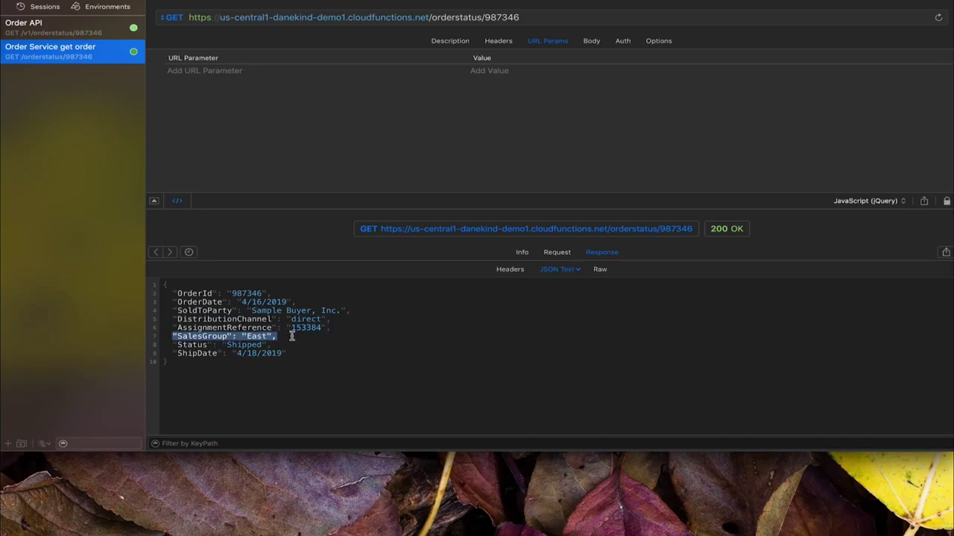
{"action": "left_click", "coordinate": [346, 351]}
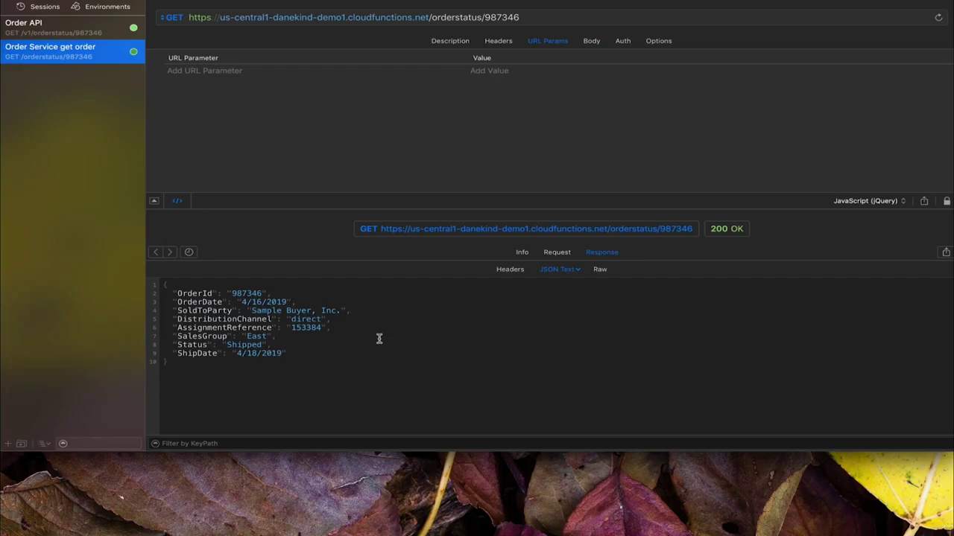
Request the Order API with the application/xml Accept header instead of application/json, and display the response as XML
{"action": "left_click", "coordinate": [82, 28]}
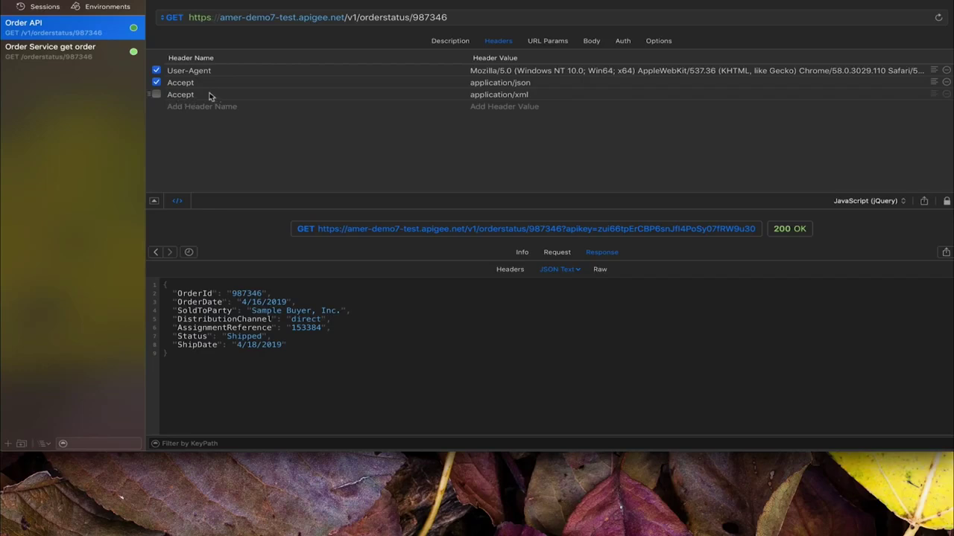
{"action": "left_click", "coordinate": [157, 82]}
{"action": "left_click", "coordinate": [156, 94]}
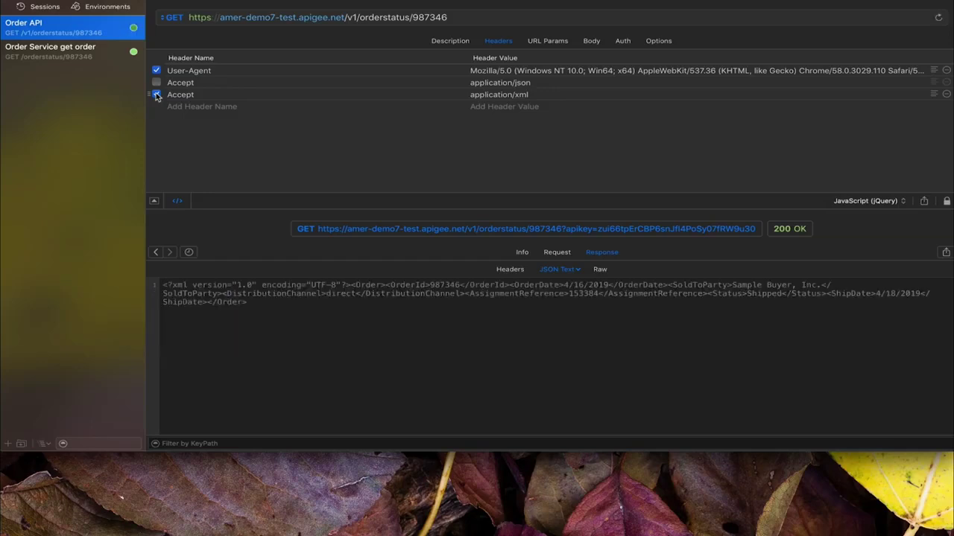
{"action": "left_click", "coordinate": [568, 271]}
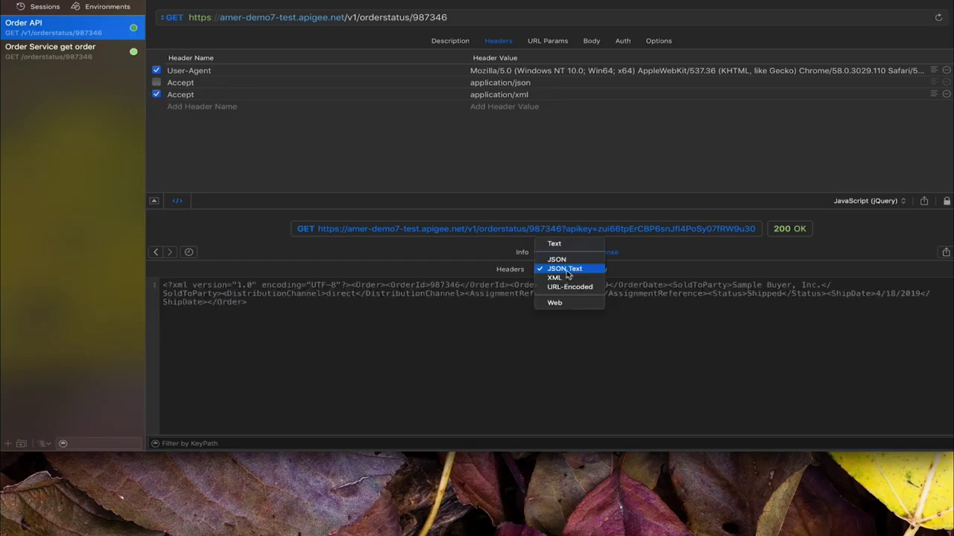
{"action": "left_click", "coordinate": [567, 277]}
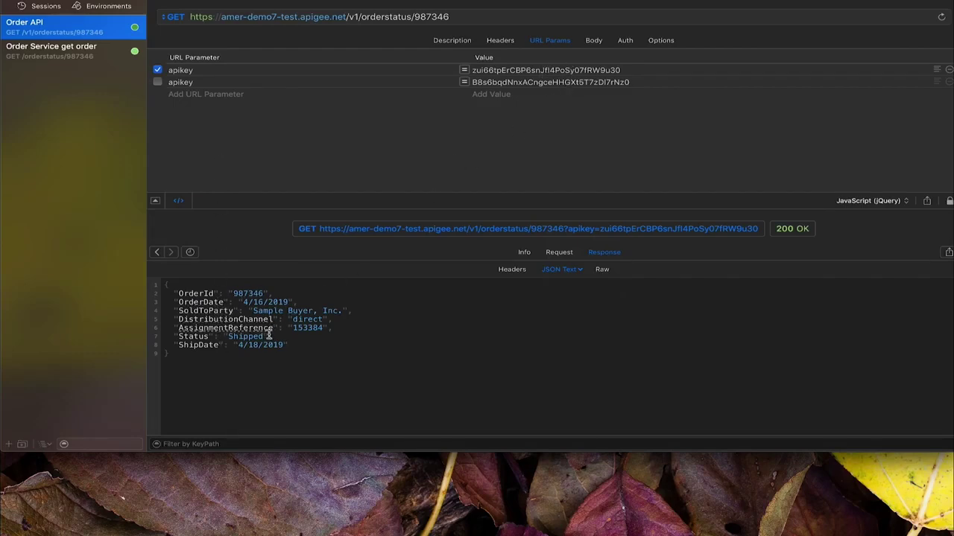
Enable the second apikey parameter instead of the first for the Order API, and compare its response with Order Service get order
{"action": "left_click", "coordinate": [157, 82]}
{"action": "left_click", "coordinate": [157, 70]}
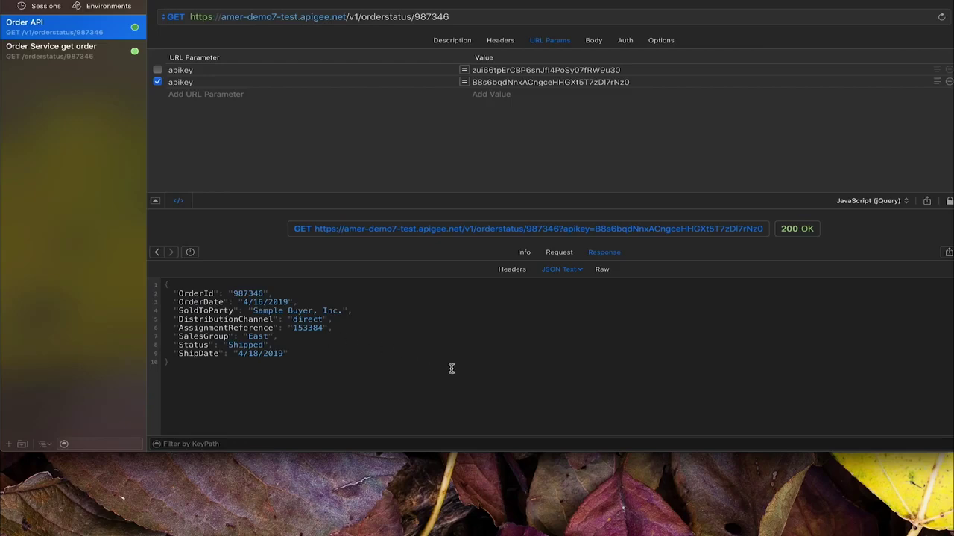
{"action": "left_click", "coordinate": [69, 50]}
{"action": "left_click", "coordinate": [72, 33]}
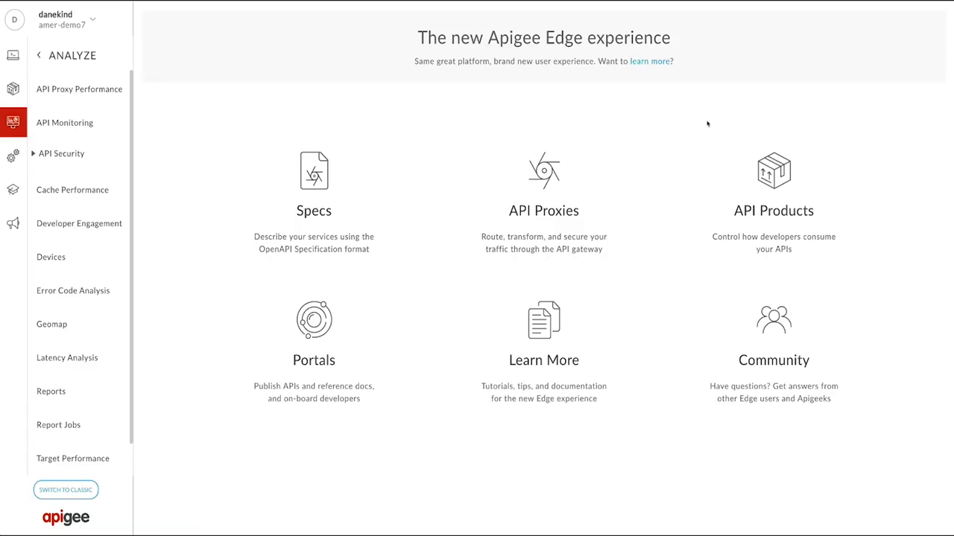
Switch to Apigee Edge and open the orderstatus proxy for development, collapsing the property inspector and enlarging the flow diagram to show the response flow
{"action": "left_click", "coordinate": [546, 188]}
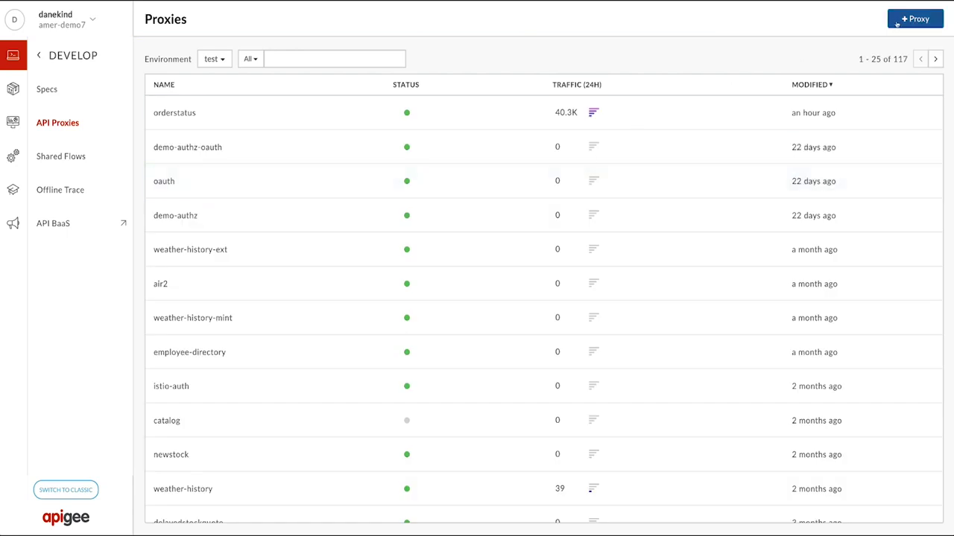
{"action": "left_click", "coordinate": [187, 121]}
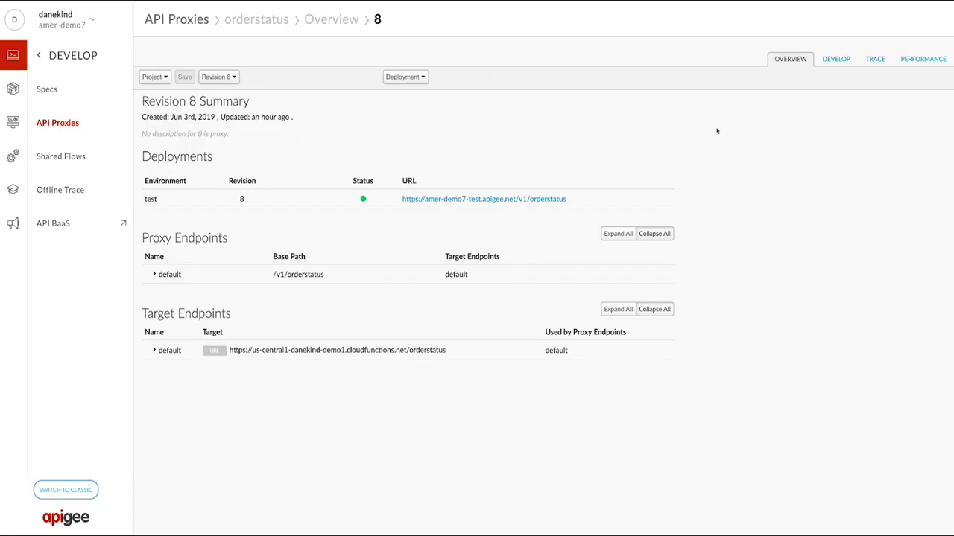
{"action": "left_click", "coordinate": [827, 64]}
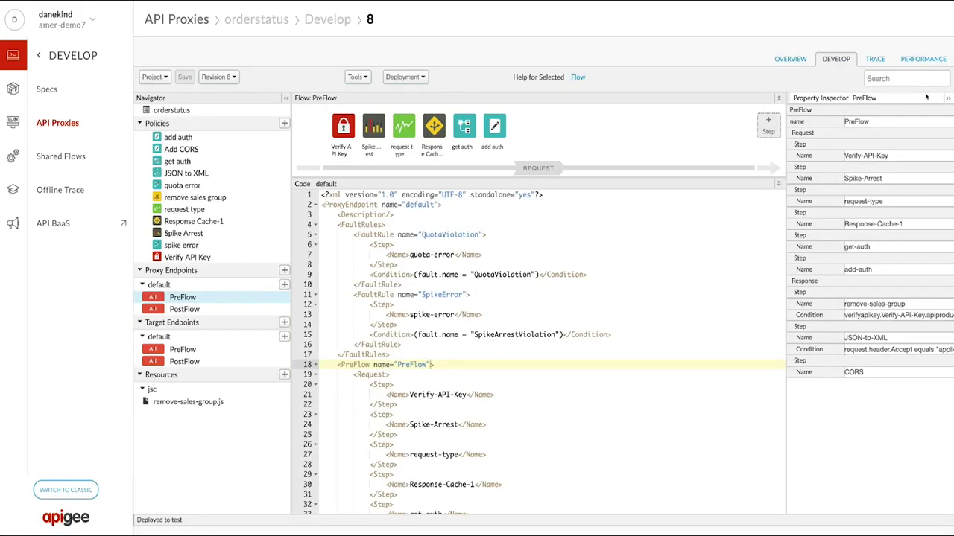
{"action": "left_click", "coordinate": [947, 98]}
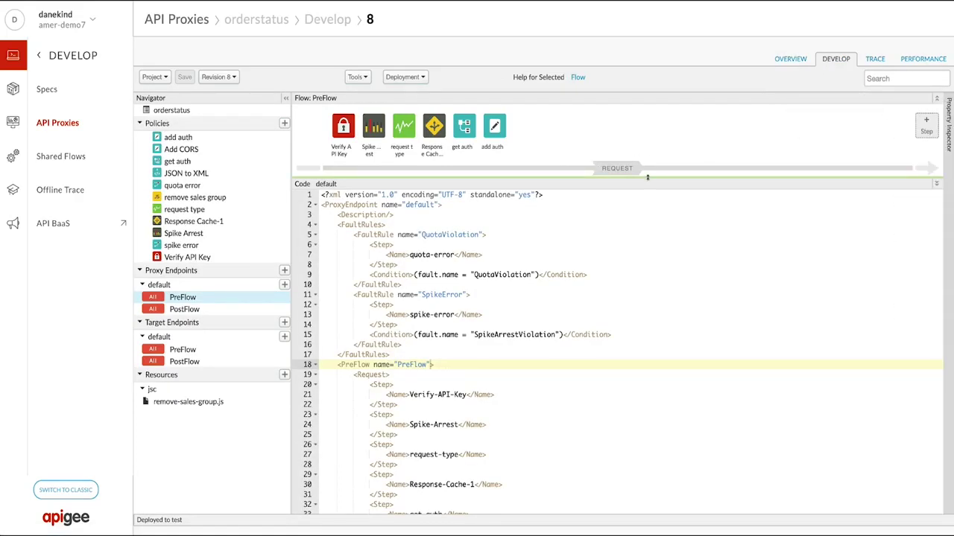
{"action": "left_click_drag", "start_coordinate": [647, 178], "coordinate": [642, 262]}
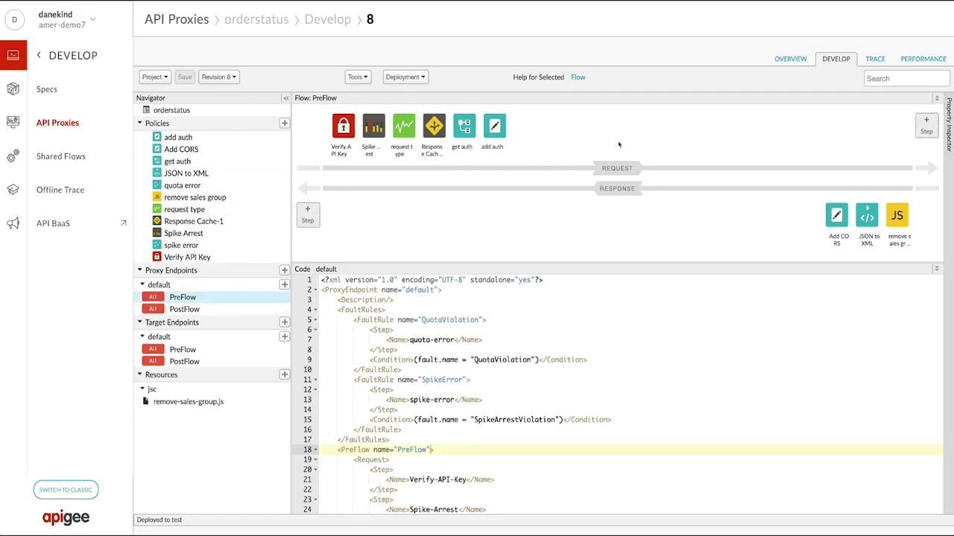
Browse the policy types available for a new PreFlow request step without adding one
{"action": "left_click", "coordinate": [927, 127]}
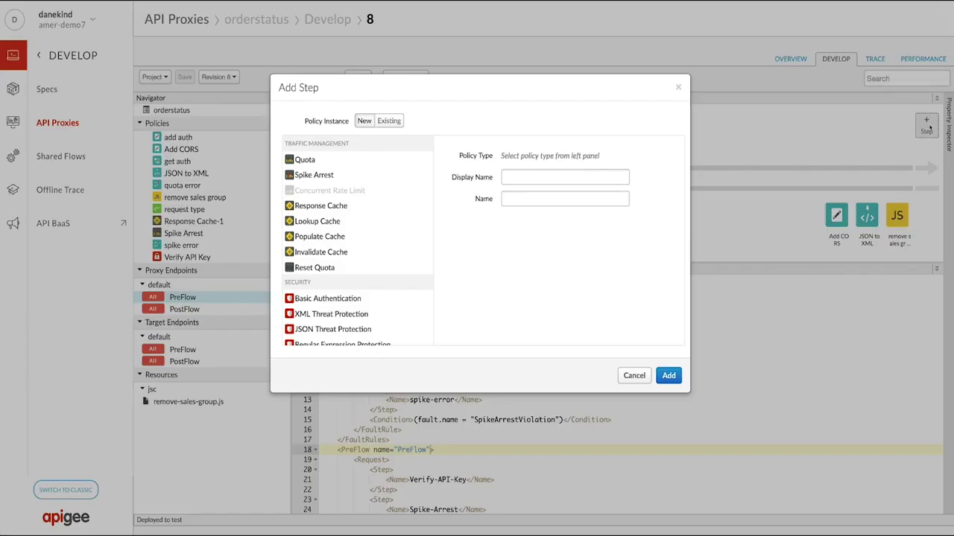
{"action": "scroll", "coordinate": [377, 309], "scroll_direction": "down", "scroll_amount": 3}
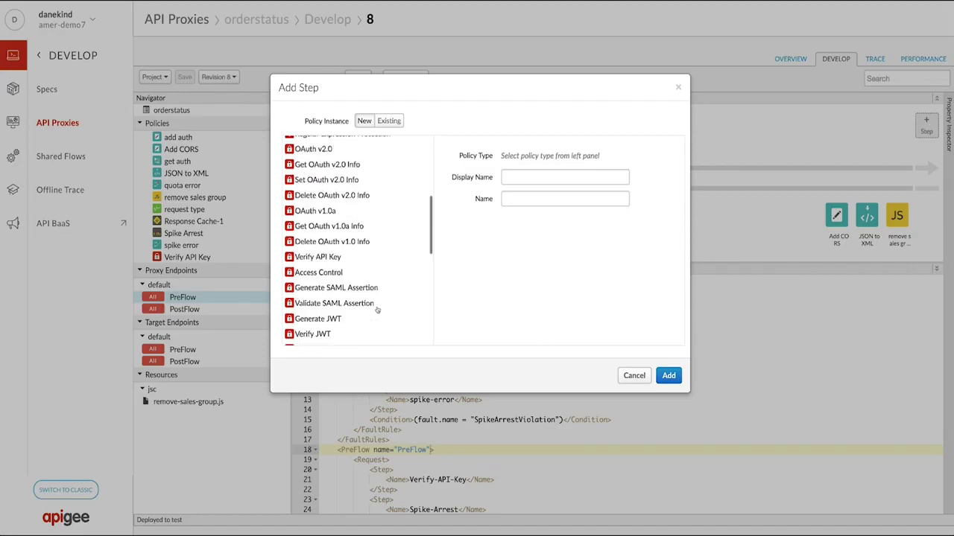
{"action": "left_click", "coordinate": [634, 375]}
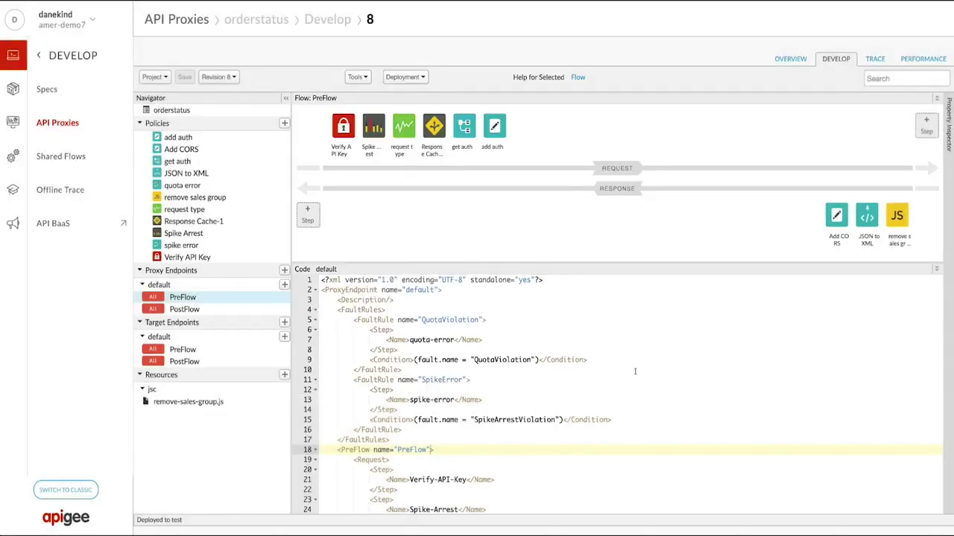
Examine the code of each PreFlow request policy in order, from Verify API Key through add auth
{"action": "left_click", "coordinate": [345, 129]}
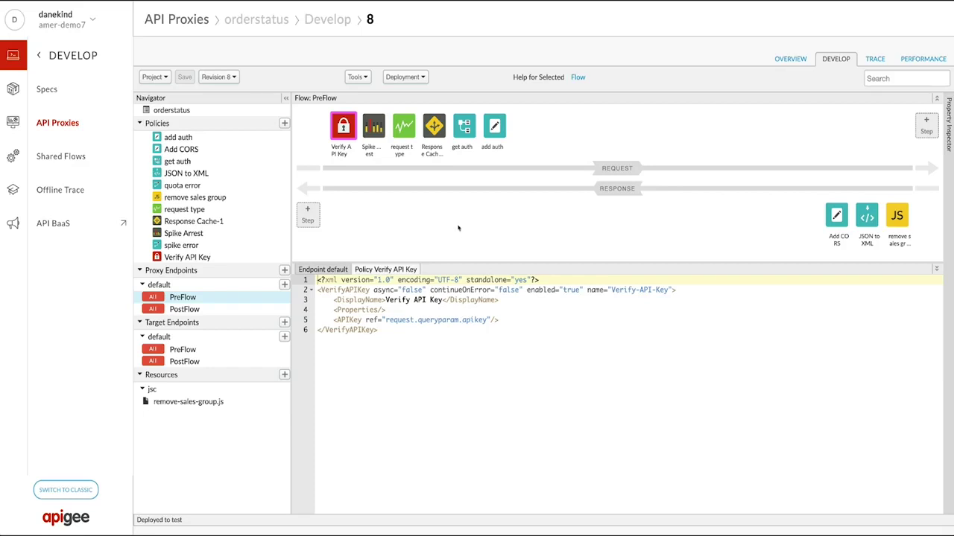
{"action": "left_click", "coordinate": [374, 130]}
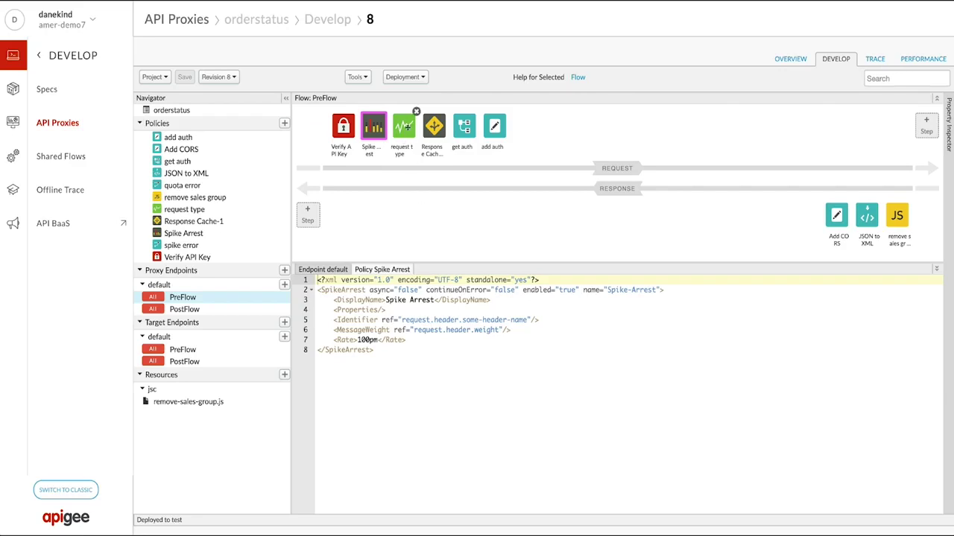
{"action": "left_click", "coordinate": [404, 127]}
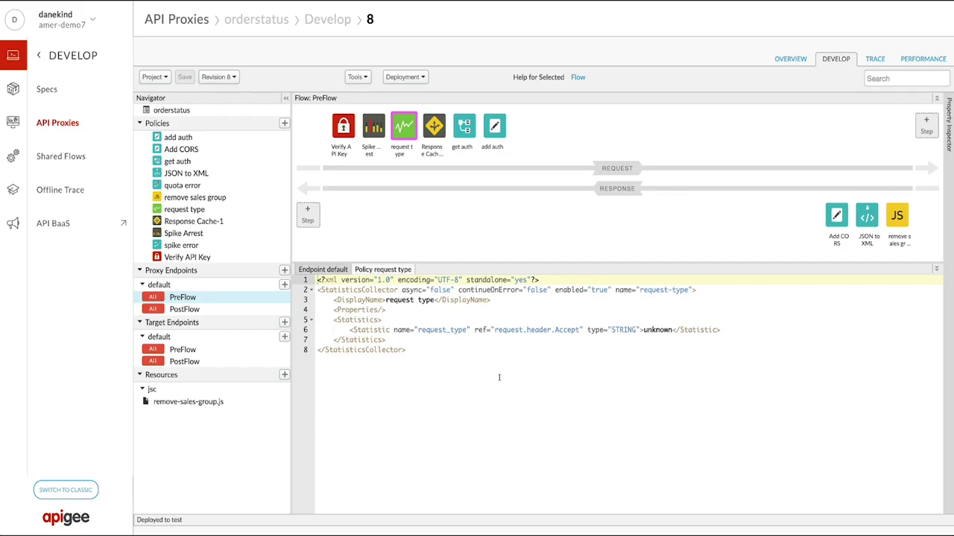
{"action": "mouse_move", "coordinate": [404, 132]}
{"action": "left_click", "coordinate": [434, 126]}
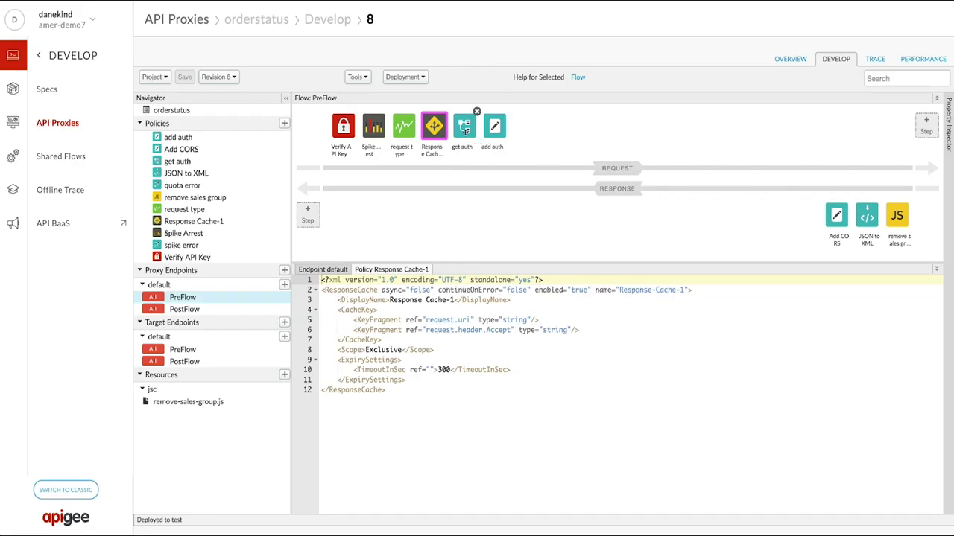
{"action": "left_click", "coordinate": [465, 130]}
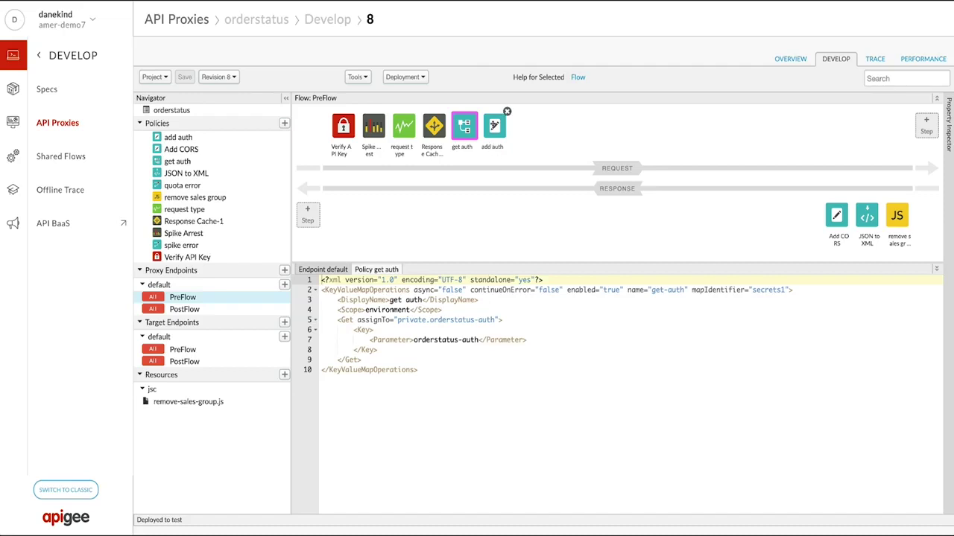
{"action": "left_click", "coordinate": [494, 126]}
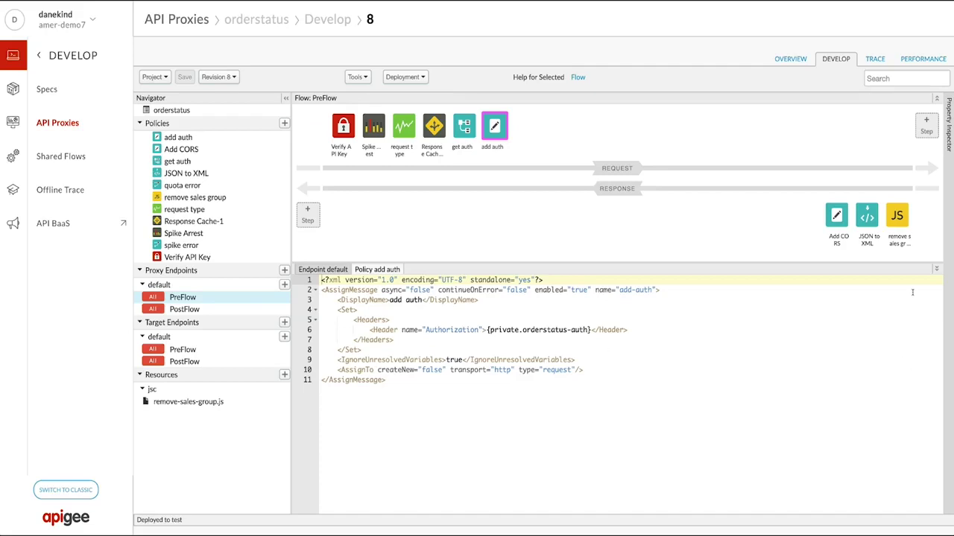
Examine the PreFlow response policies remove sales group, with its remove-sales-group.js script, JSON to XML and Add CORS
{"action": "mouse_move", "coordinate": [897, 217]}
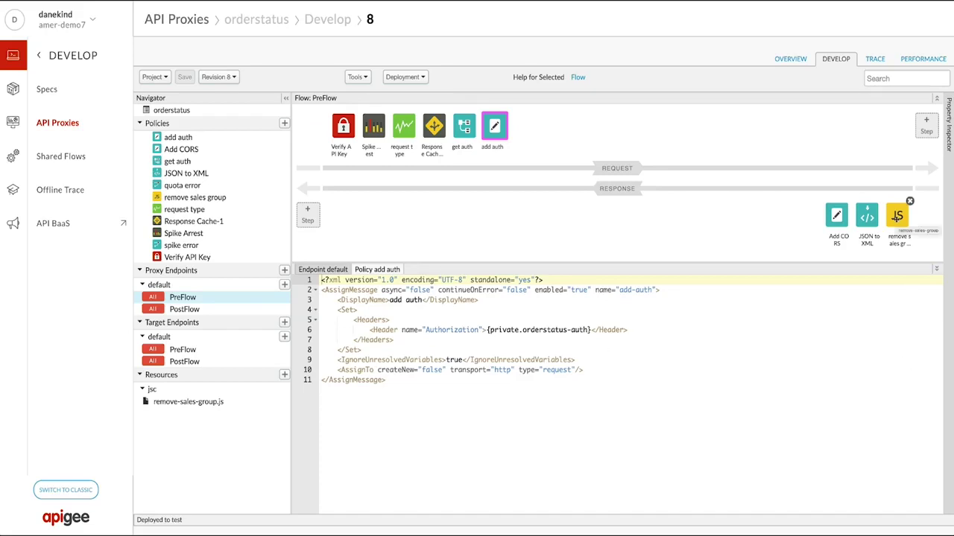
{"action": "left_click", "coordinate": [897, 217]}
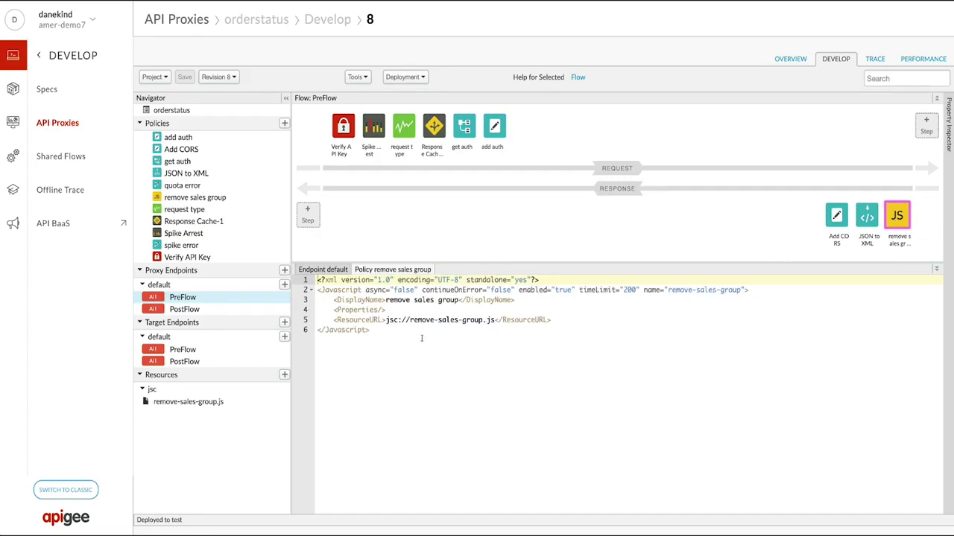
{"action": "left_click", "coordinate": [218, 402]}
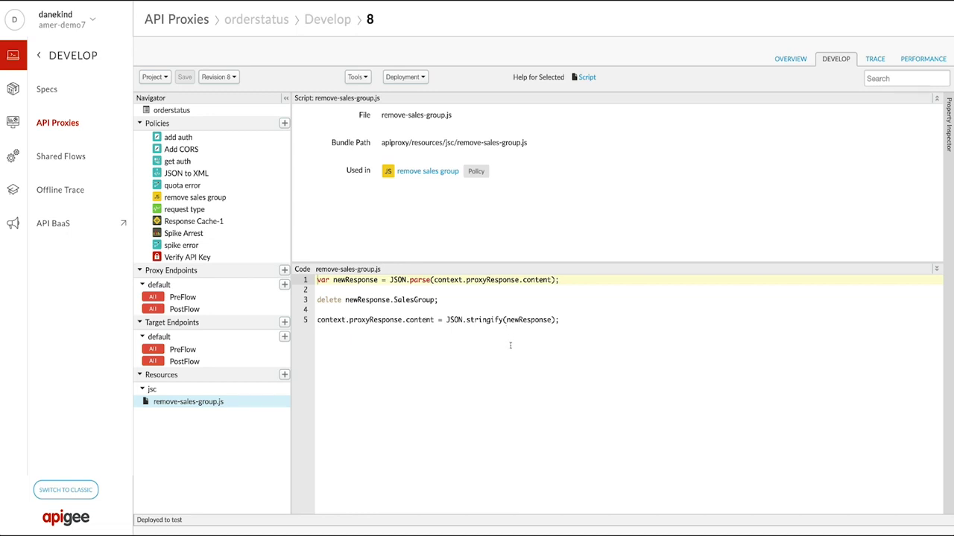
{"action": "left_click", "coordinate": [237, 298]}
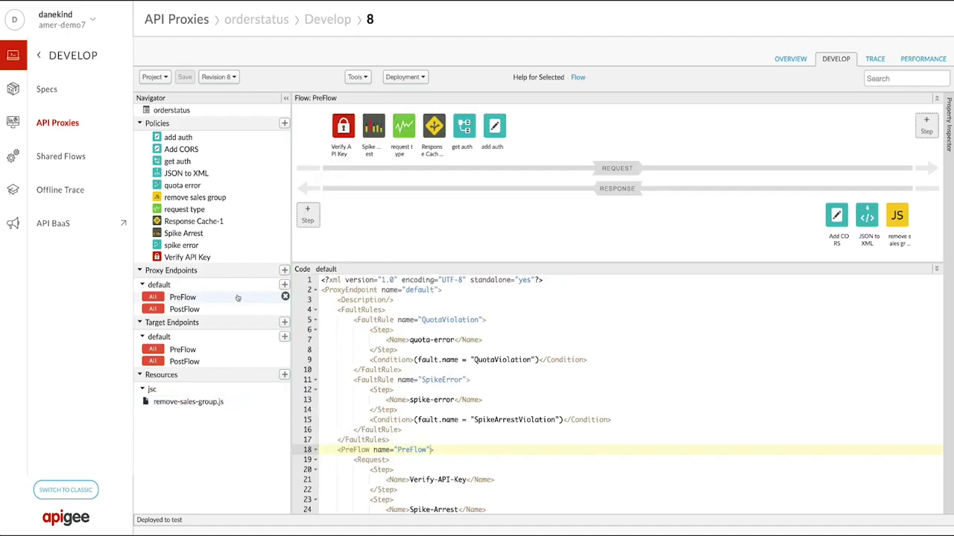
{"action": "left_click", "coordinate": [865, 215]}
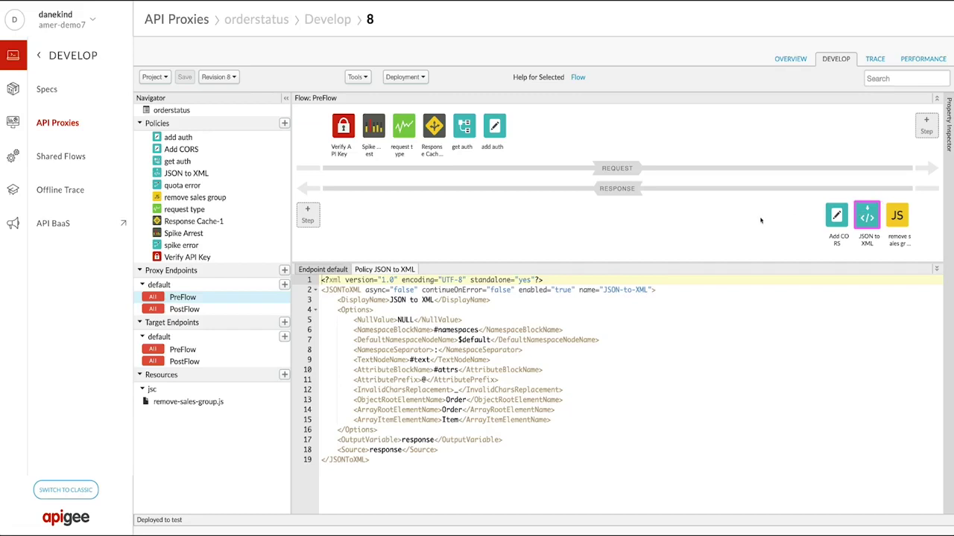
{"action": "mouse_move", "coordinate": [868, 225]}
{"action": "left_click", "coordinate": [836, 216]}
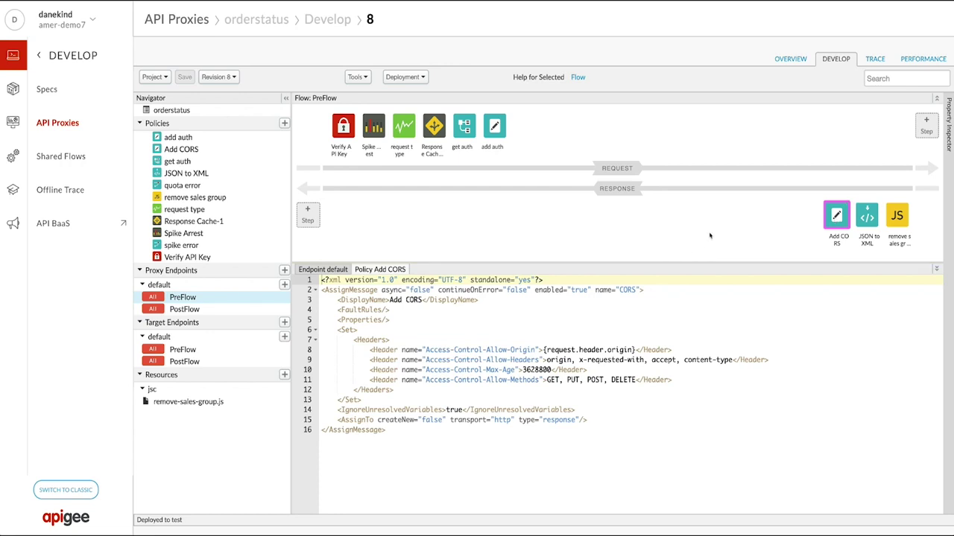